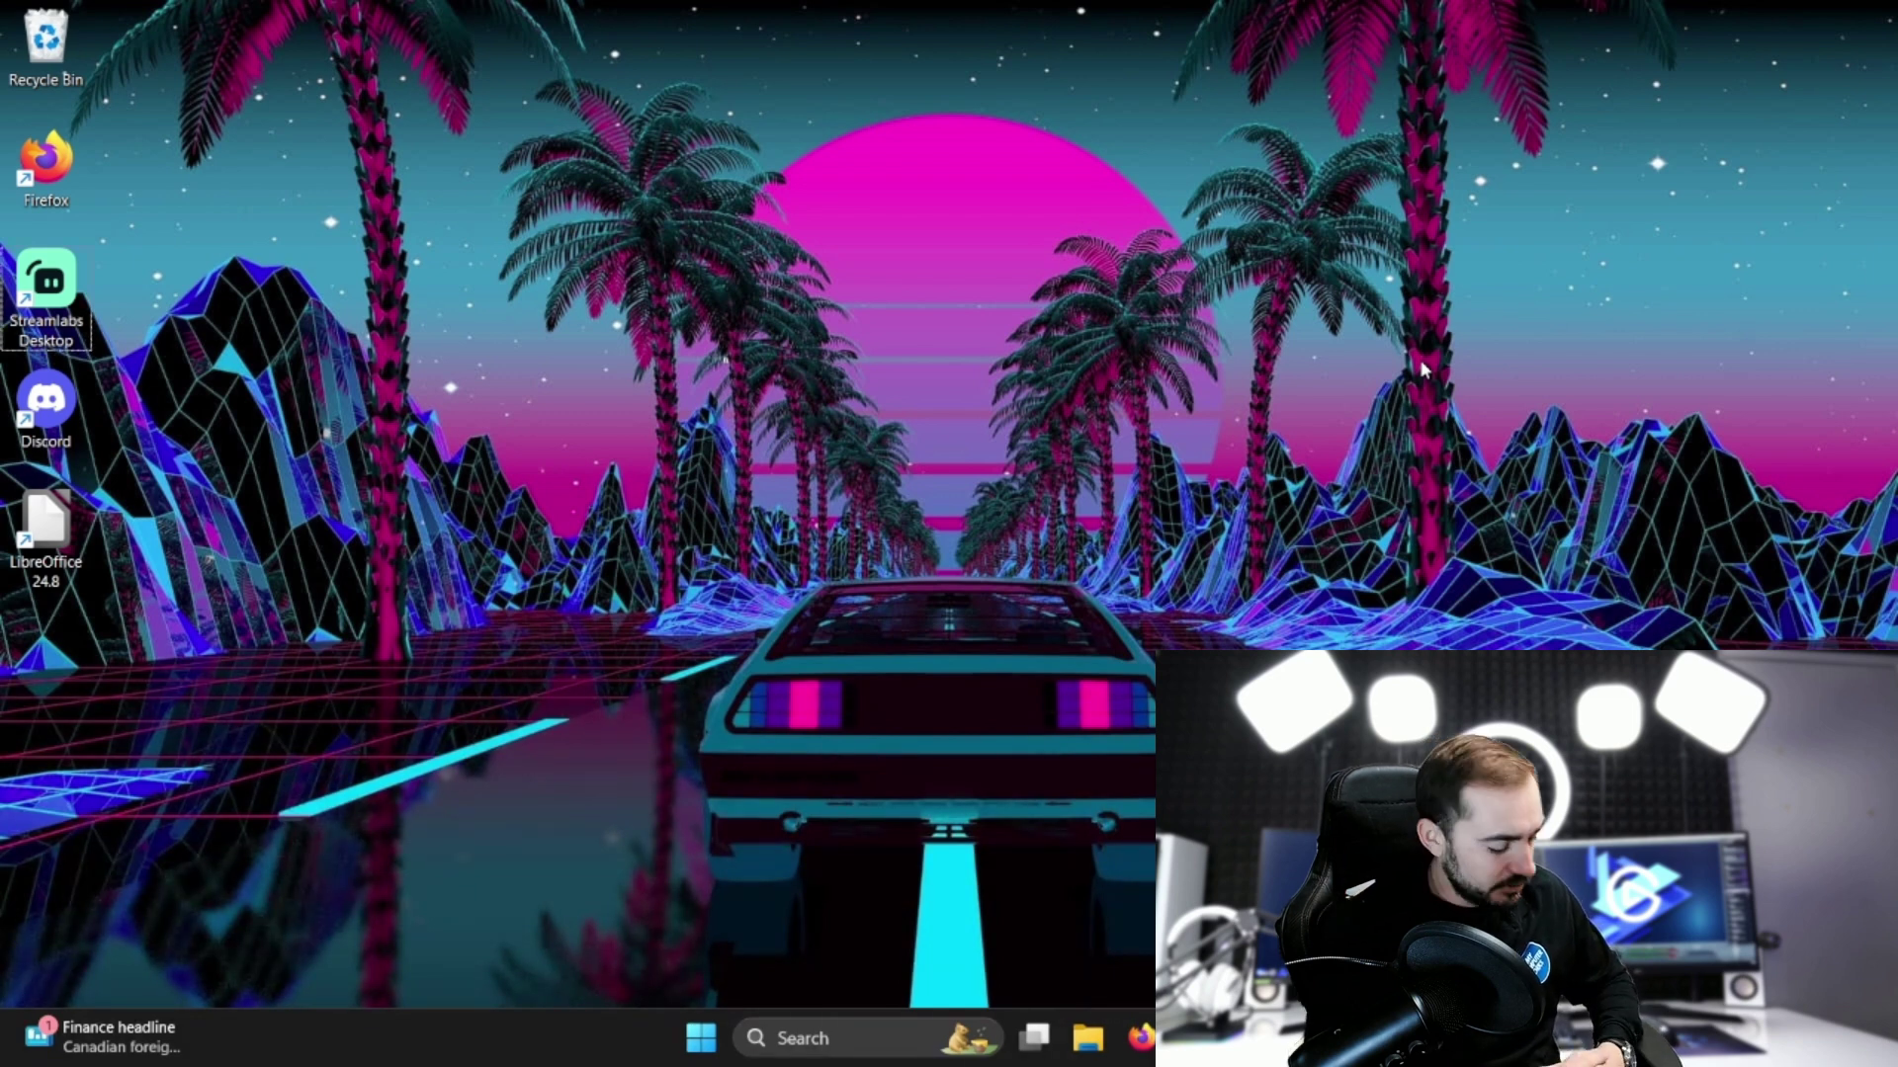
Launch Settings with Win+I and go to the Accessibility page.
{"action": "key", "text": "super+i"}
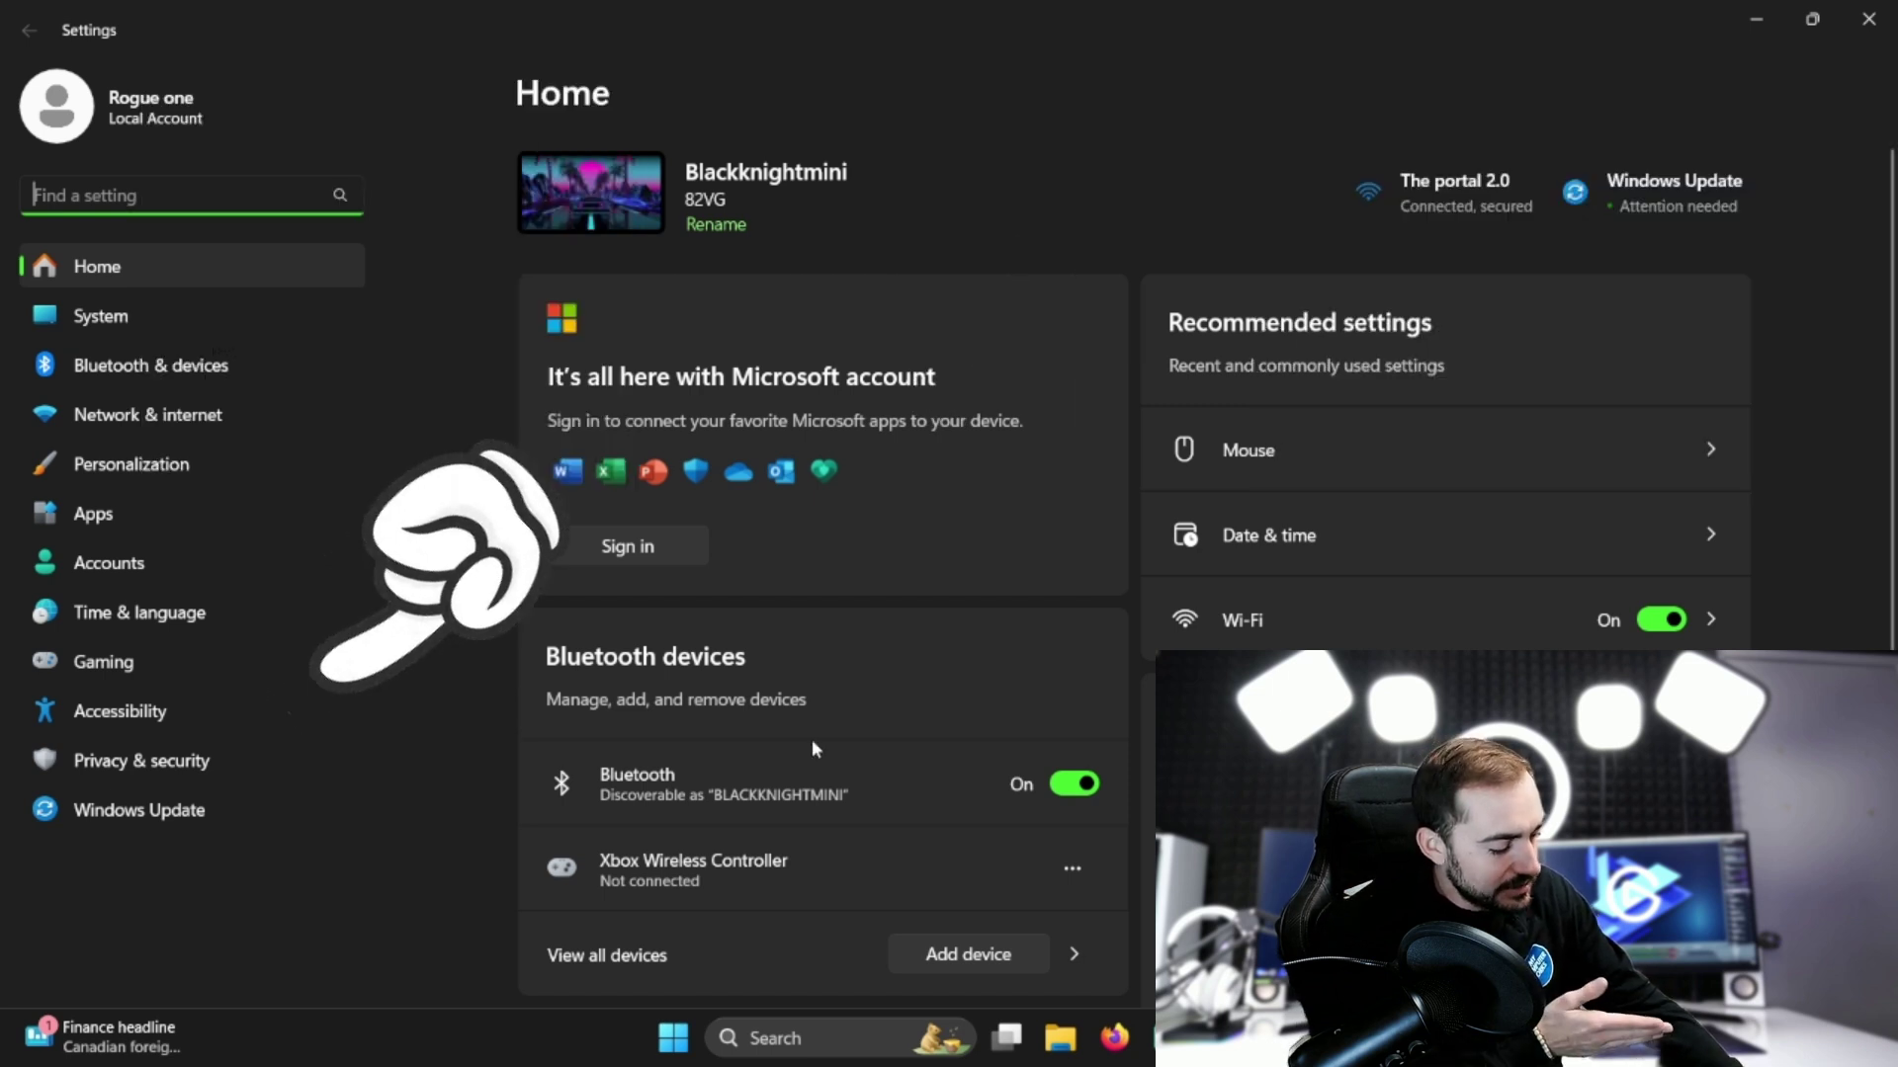
{"action": "left_click", "coordinate": [226, 723]}
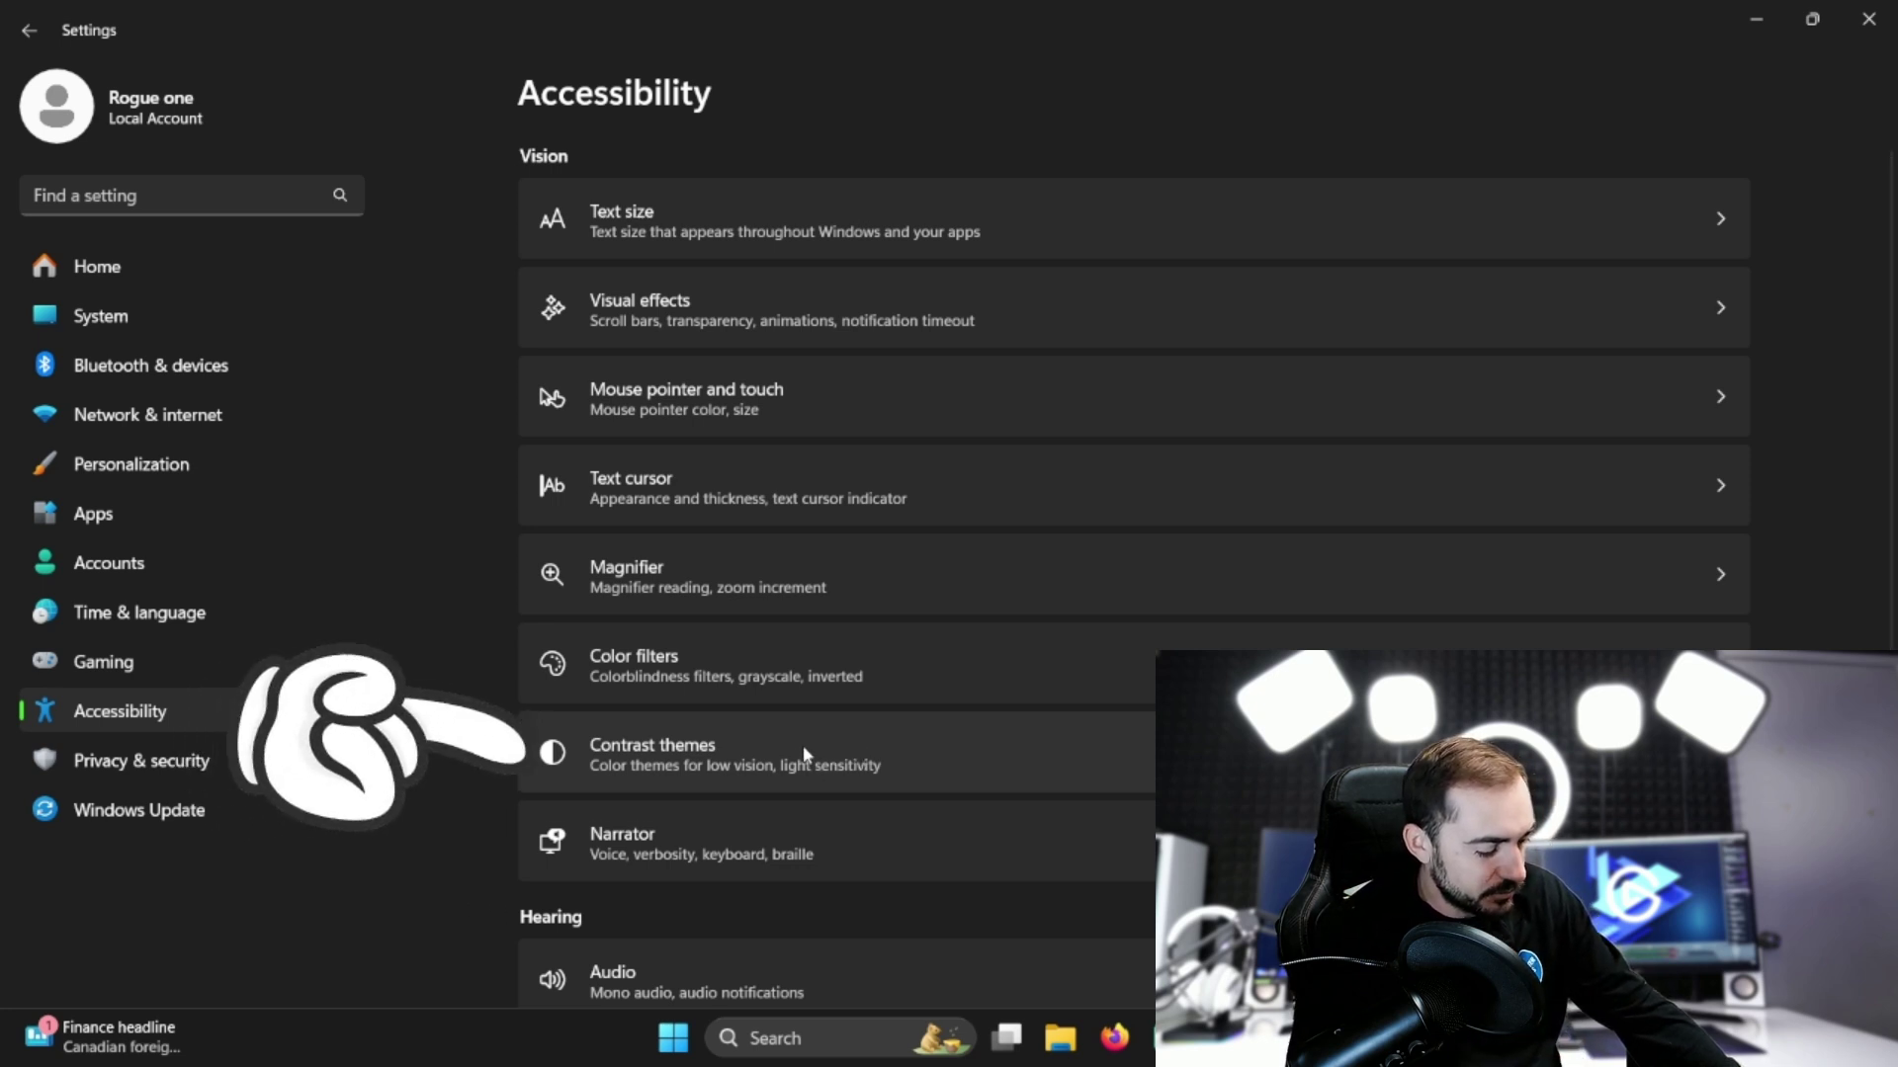
On the Contrast themes page, select and apply the Desert theme.
{"action": "left_click", "coordinate": [804, 754]}
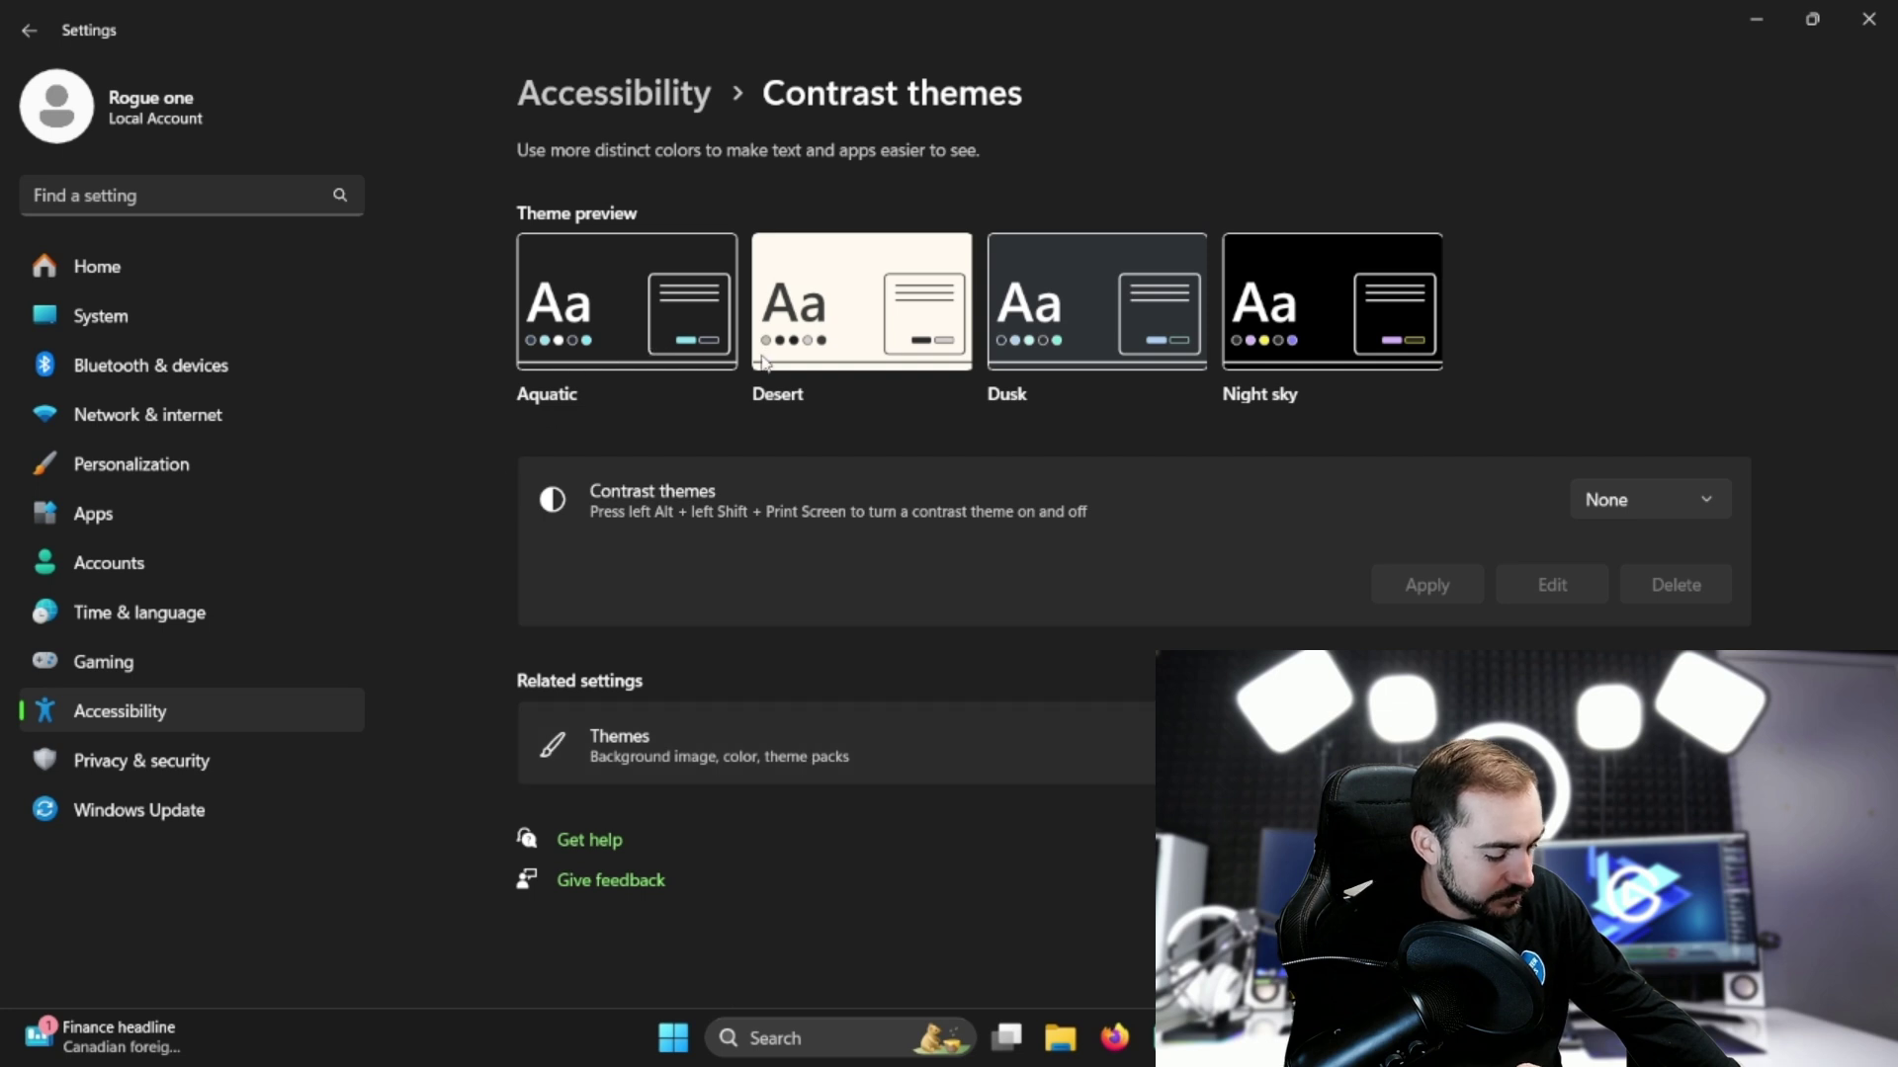
{"action": "left_click", "coordinate": [1700, 504]}
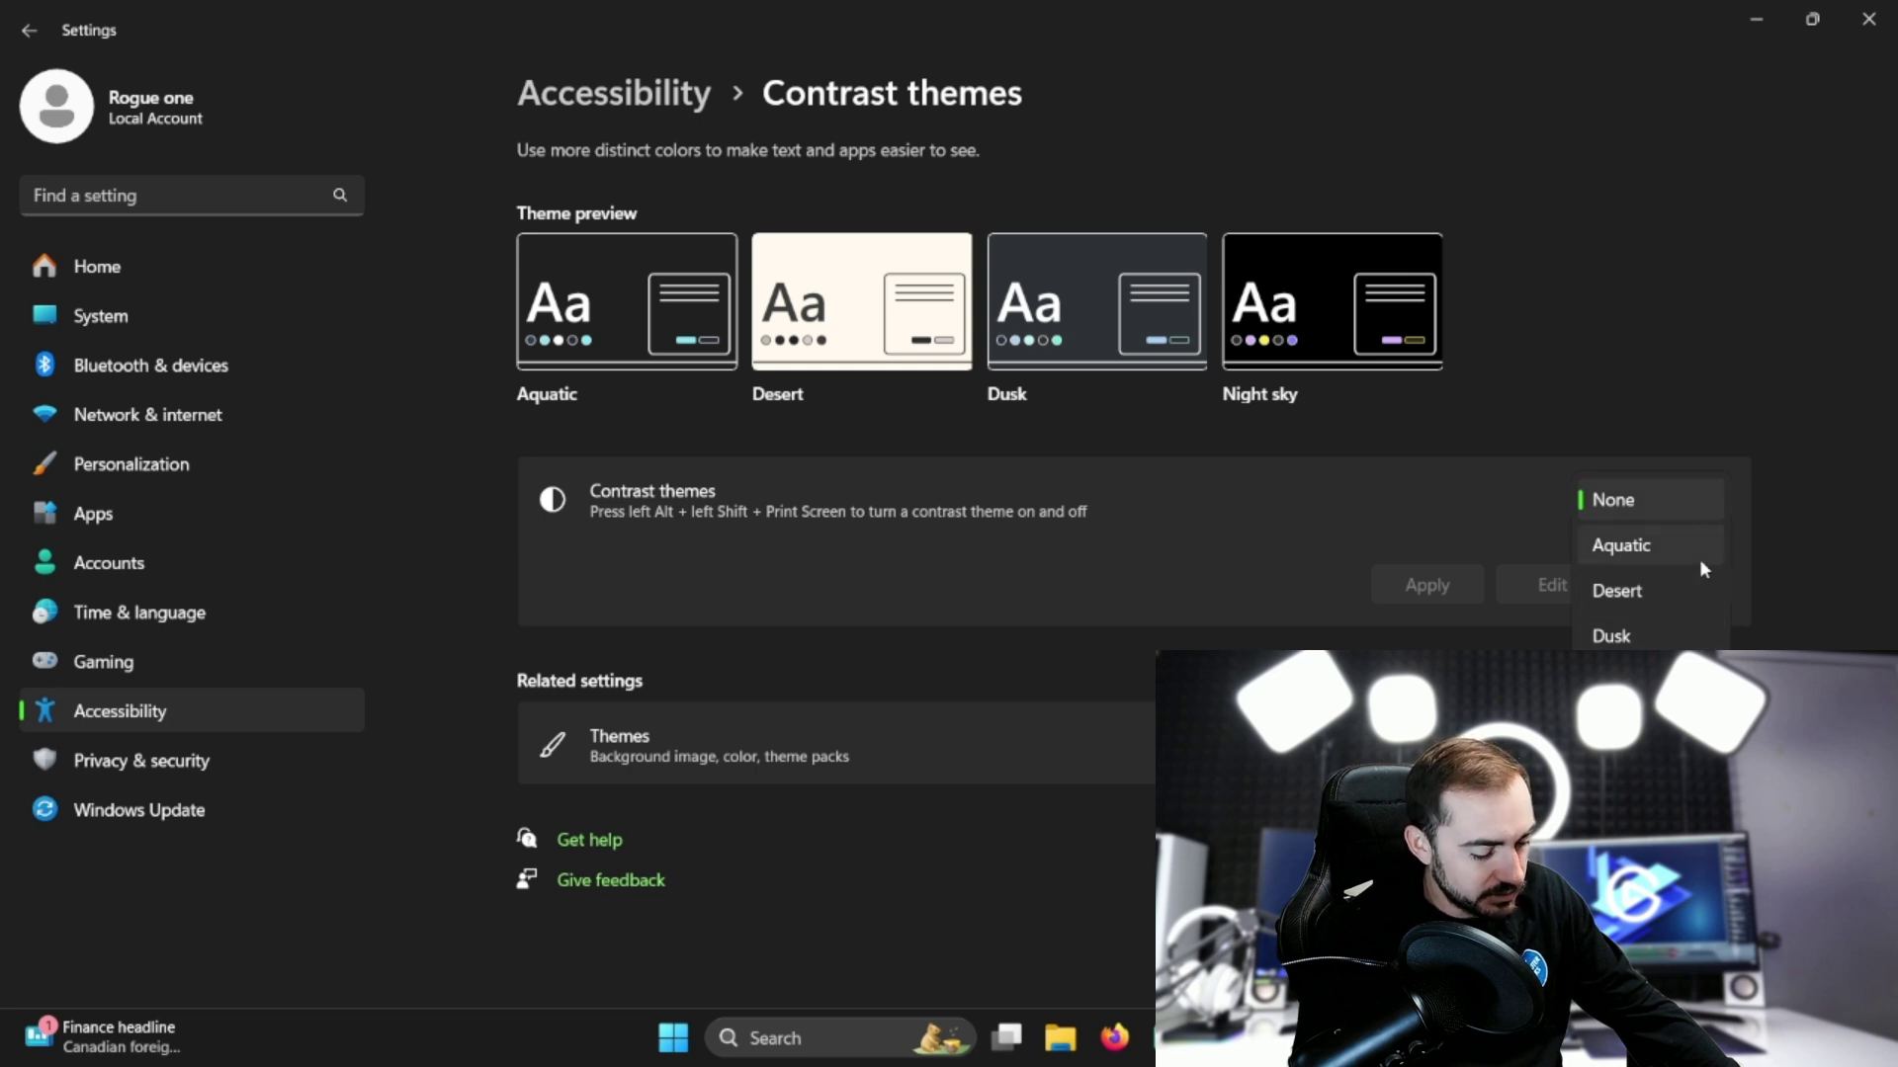
{"action": "left_click", "coordinate": [1650, 591]}
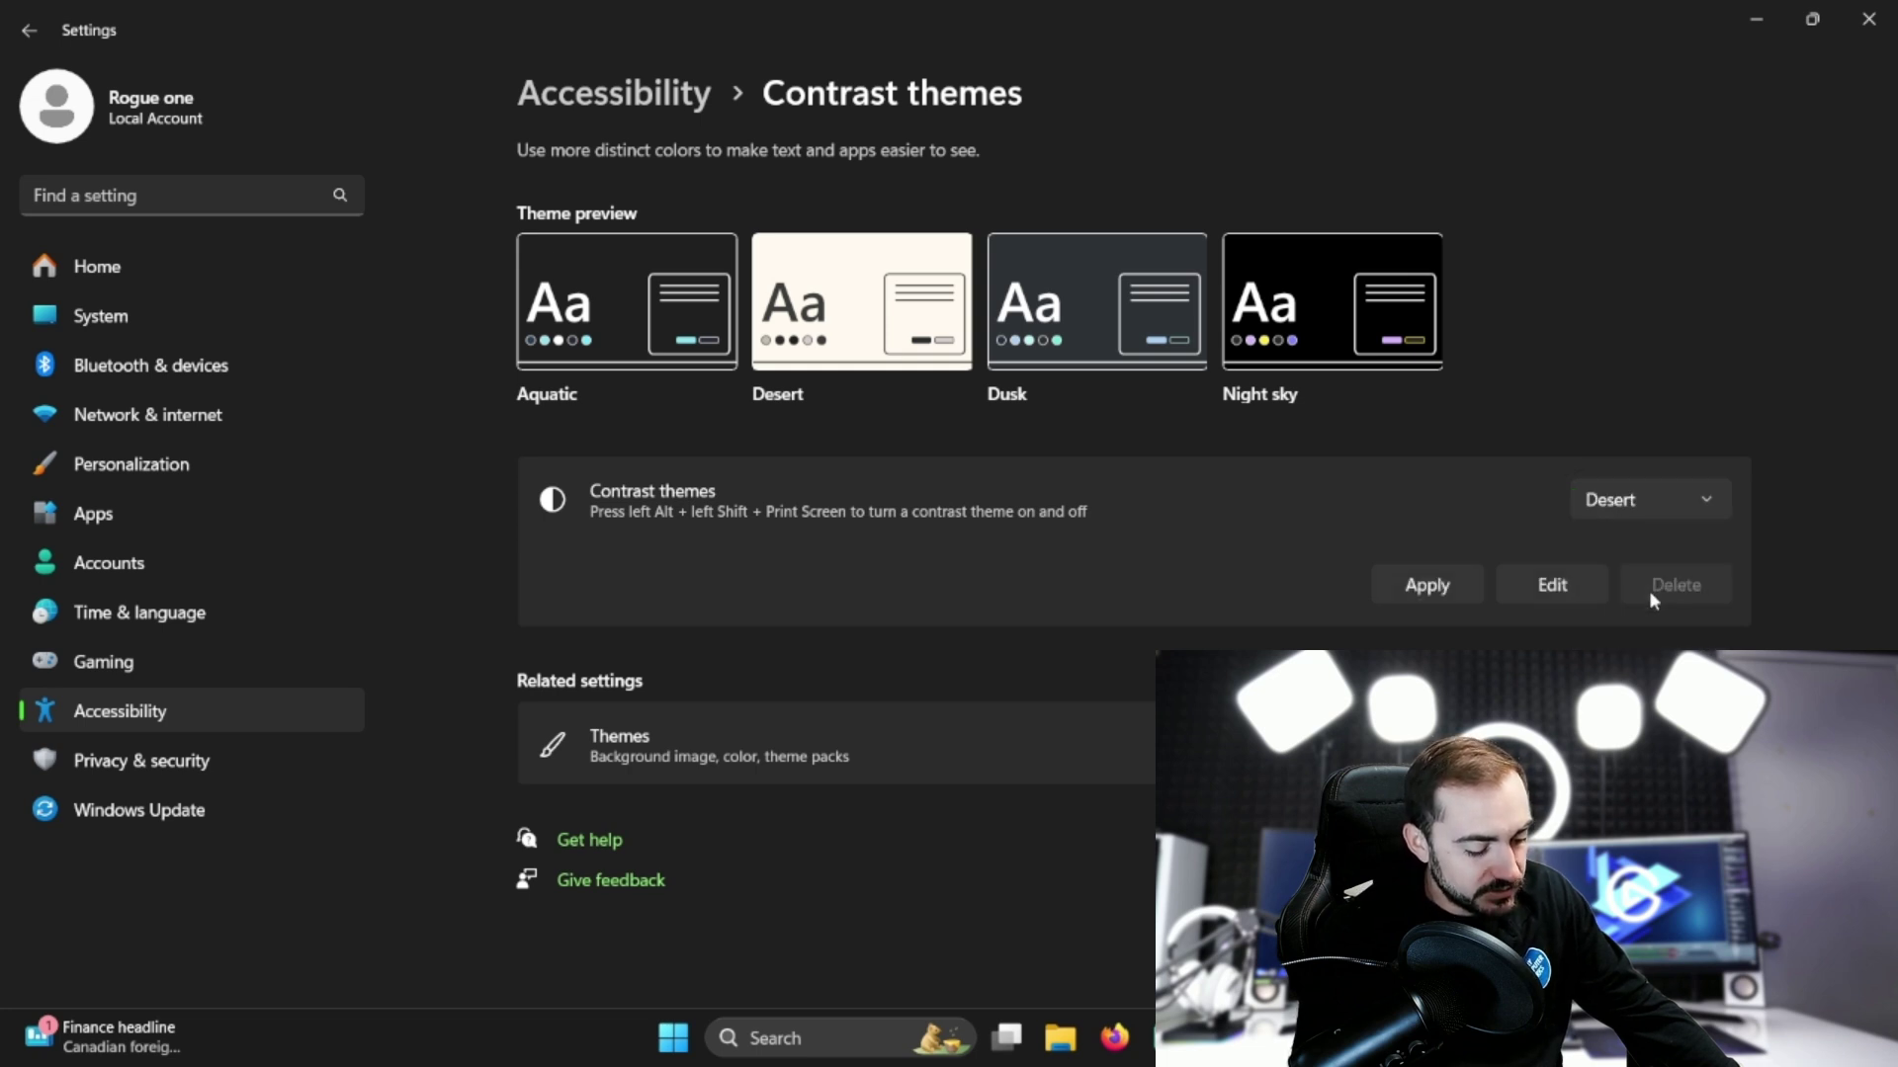
{"action": "left_click", "coordinate": [1461, 587]}
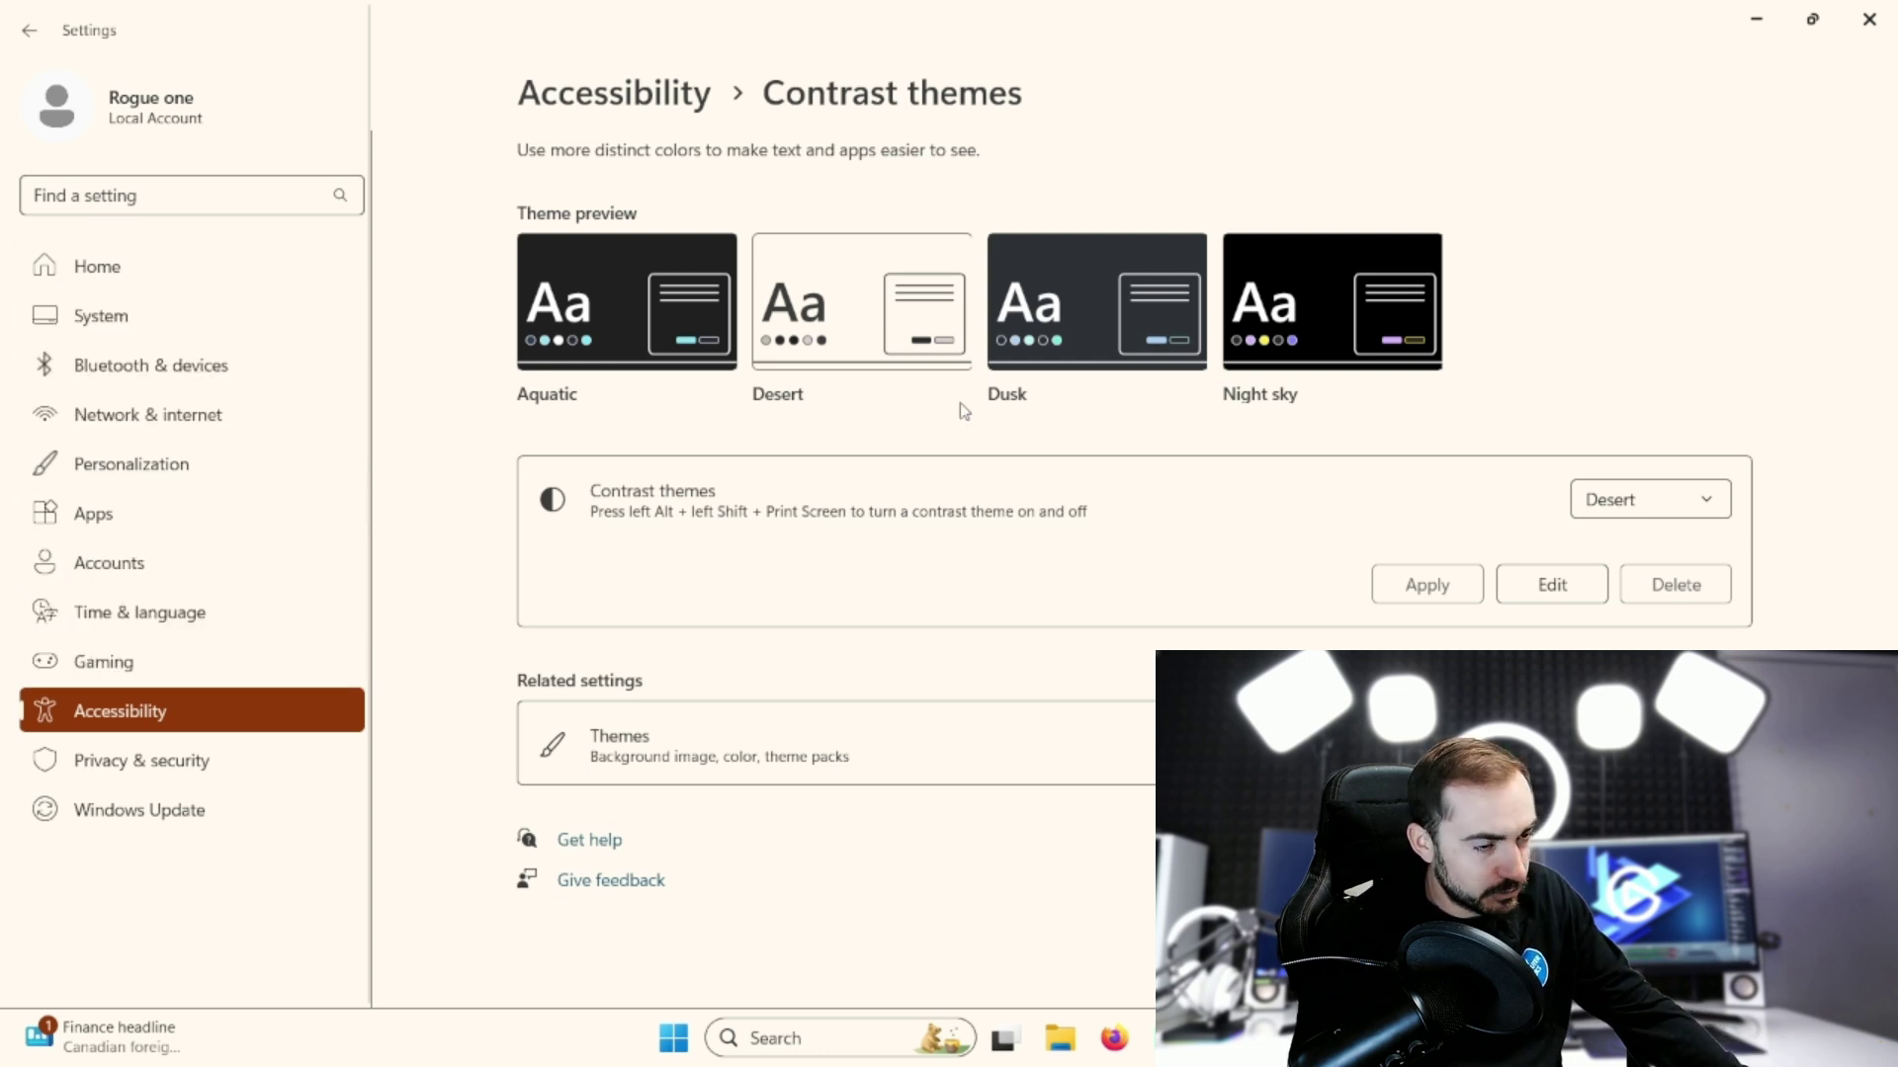
Switch the contrast theme to Dusk and apply it.
{"action": "left_click", "coordinate": [1684, 512]}
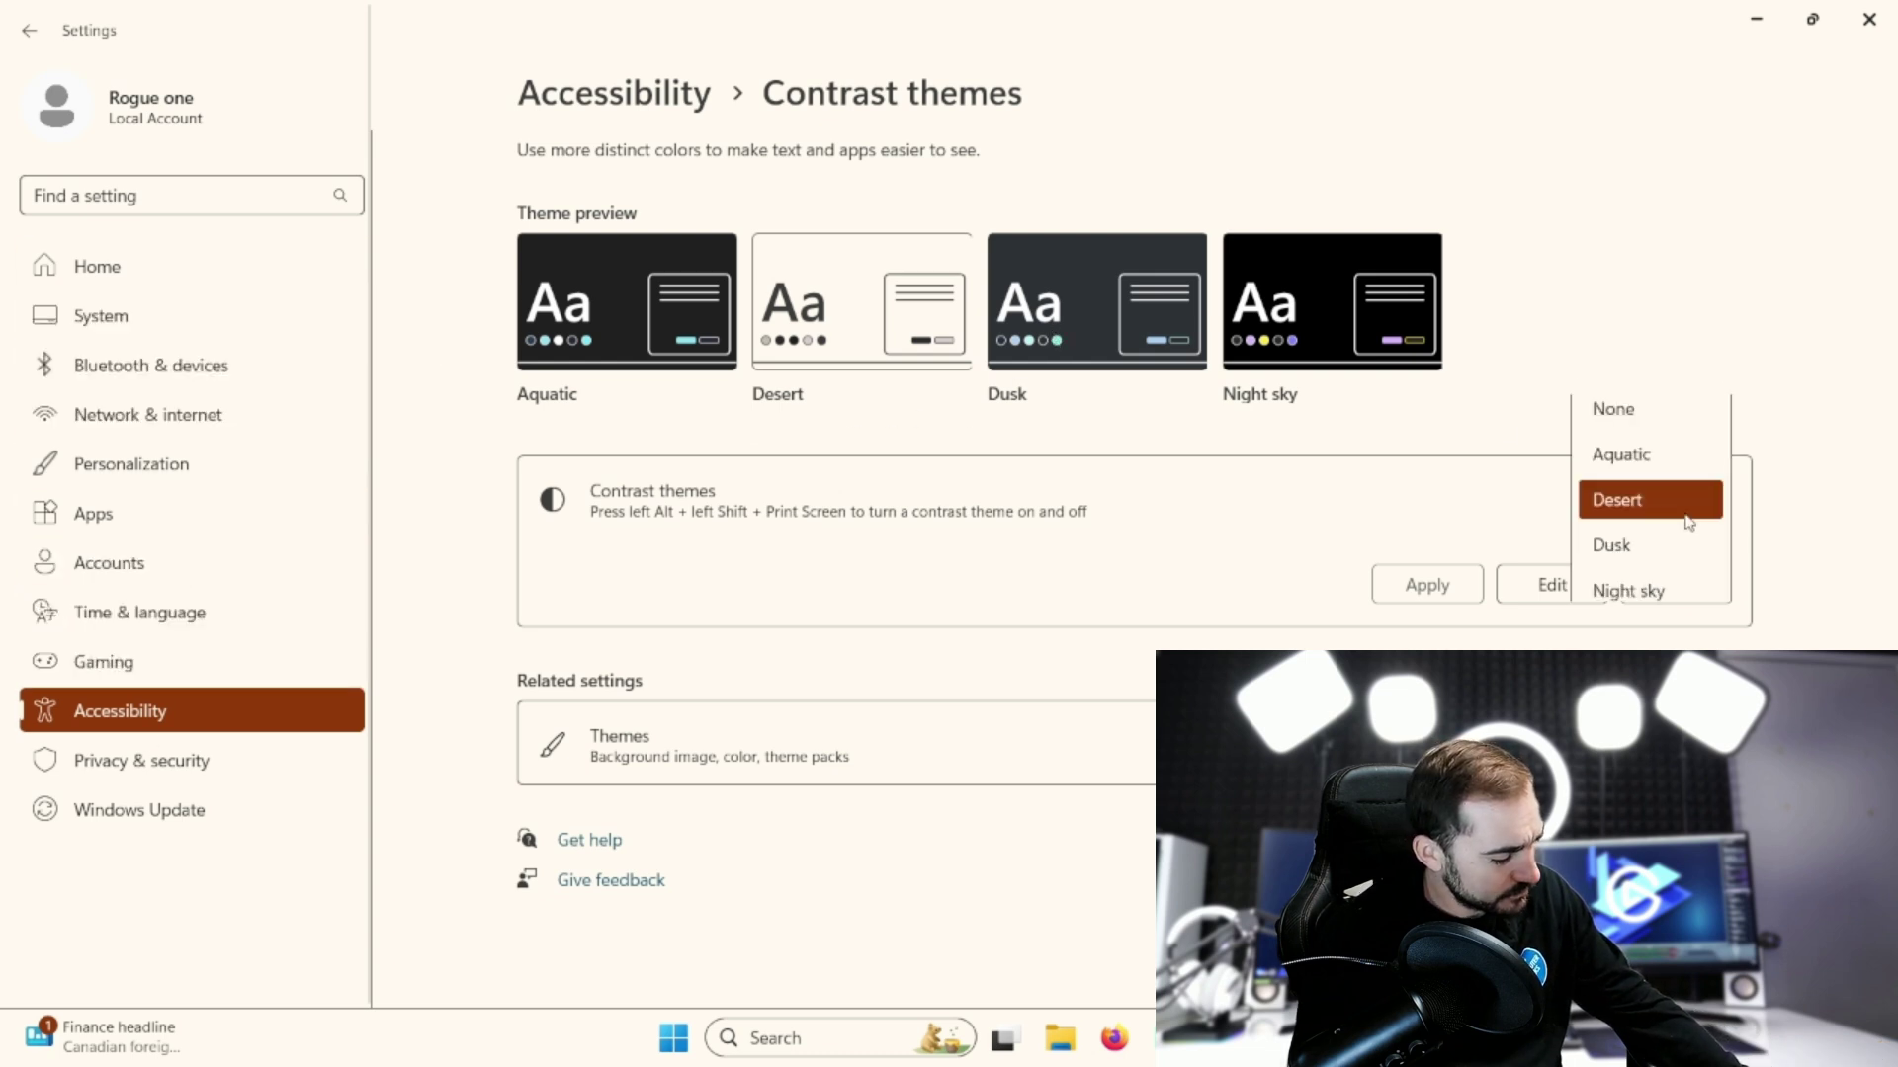
{"action": "left_click", "coordinate": [1643, 545]}
{"action": "left_click", "coordinate": [1460, 590]}
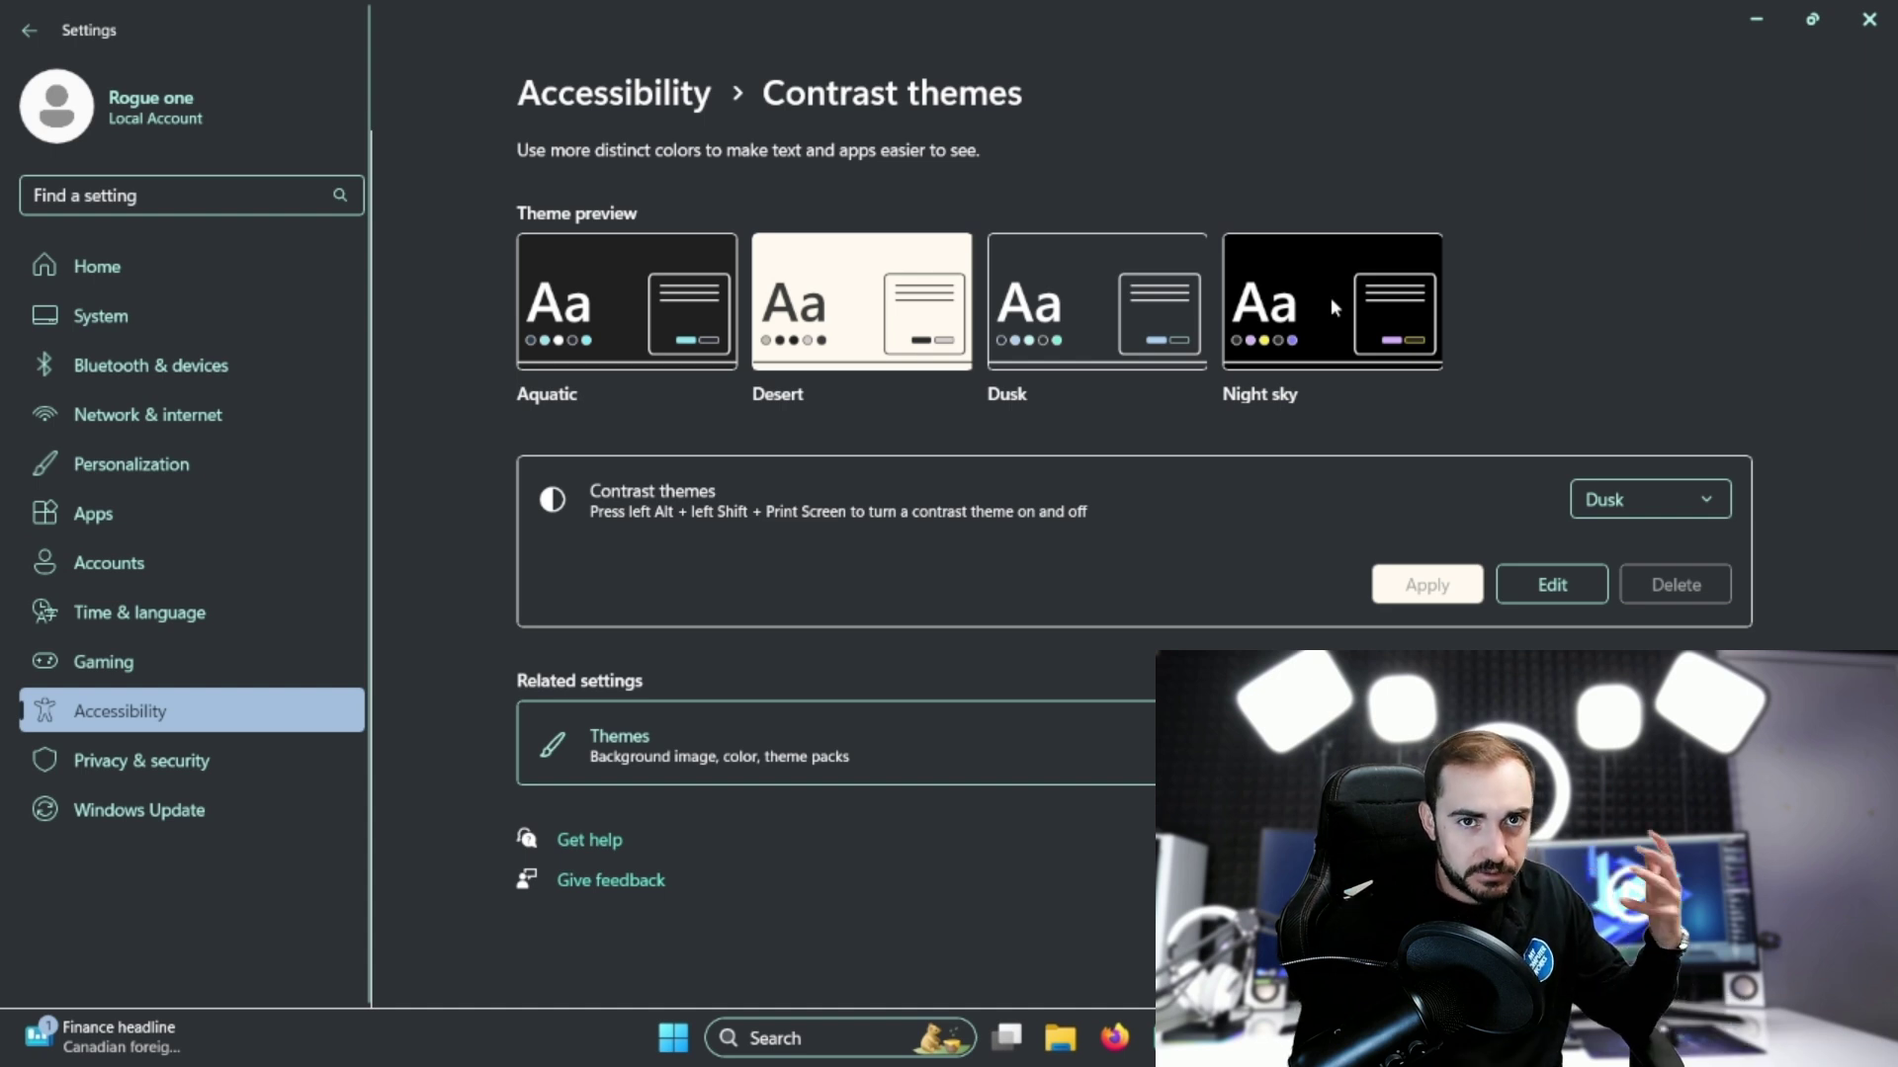
Switch the contrast theme to Night sky and apply it.
{"action": "left_click", "coordinate": [1661, 498]}
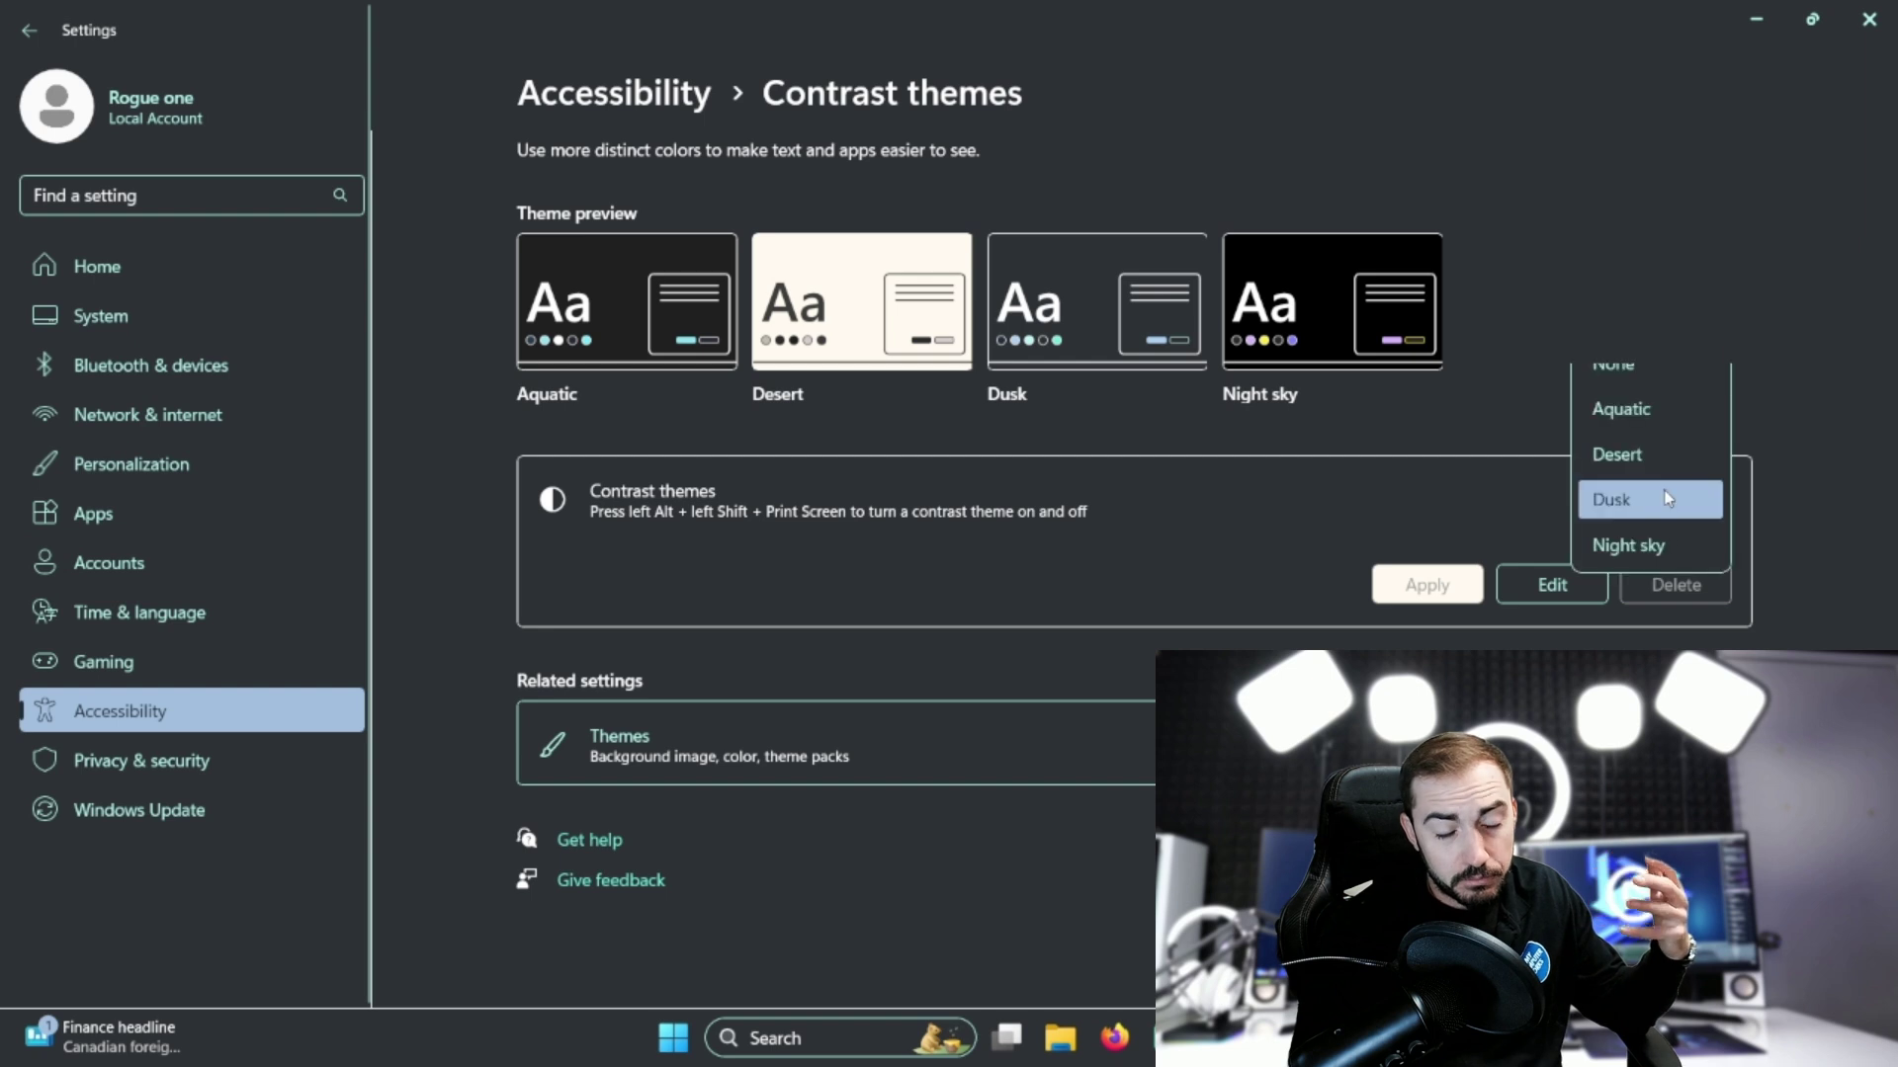
{"action": "left_click", "coordinate": [1664, 539]}
{"action": "left_click", "coordinate": [1473, 590]}
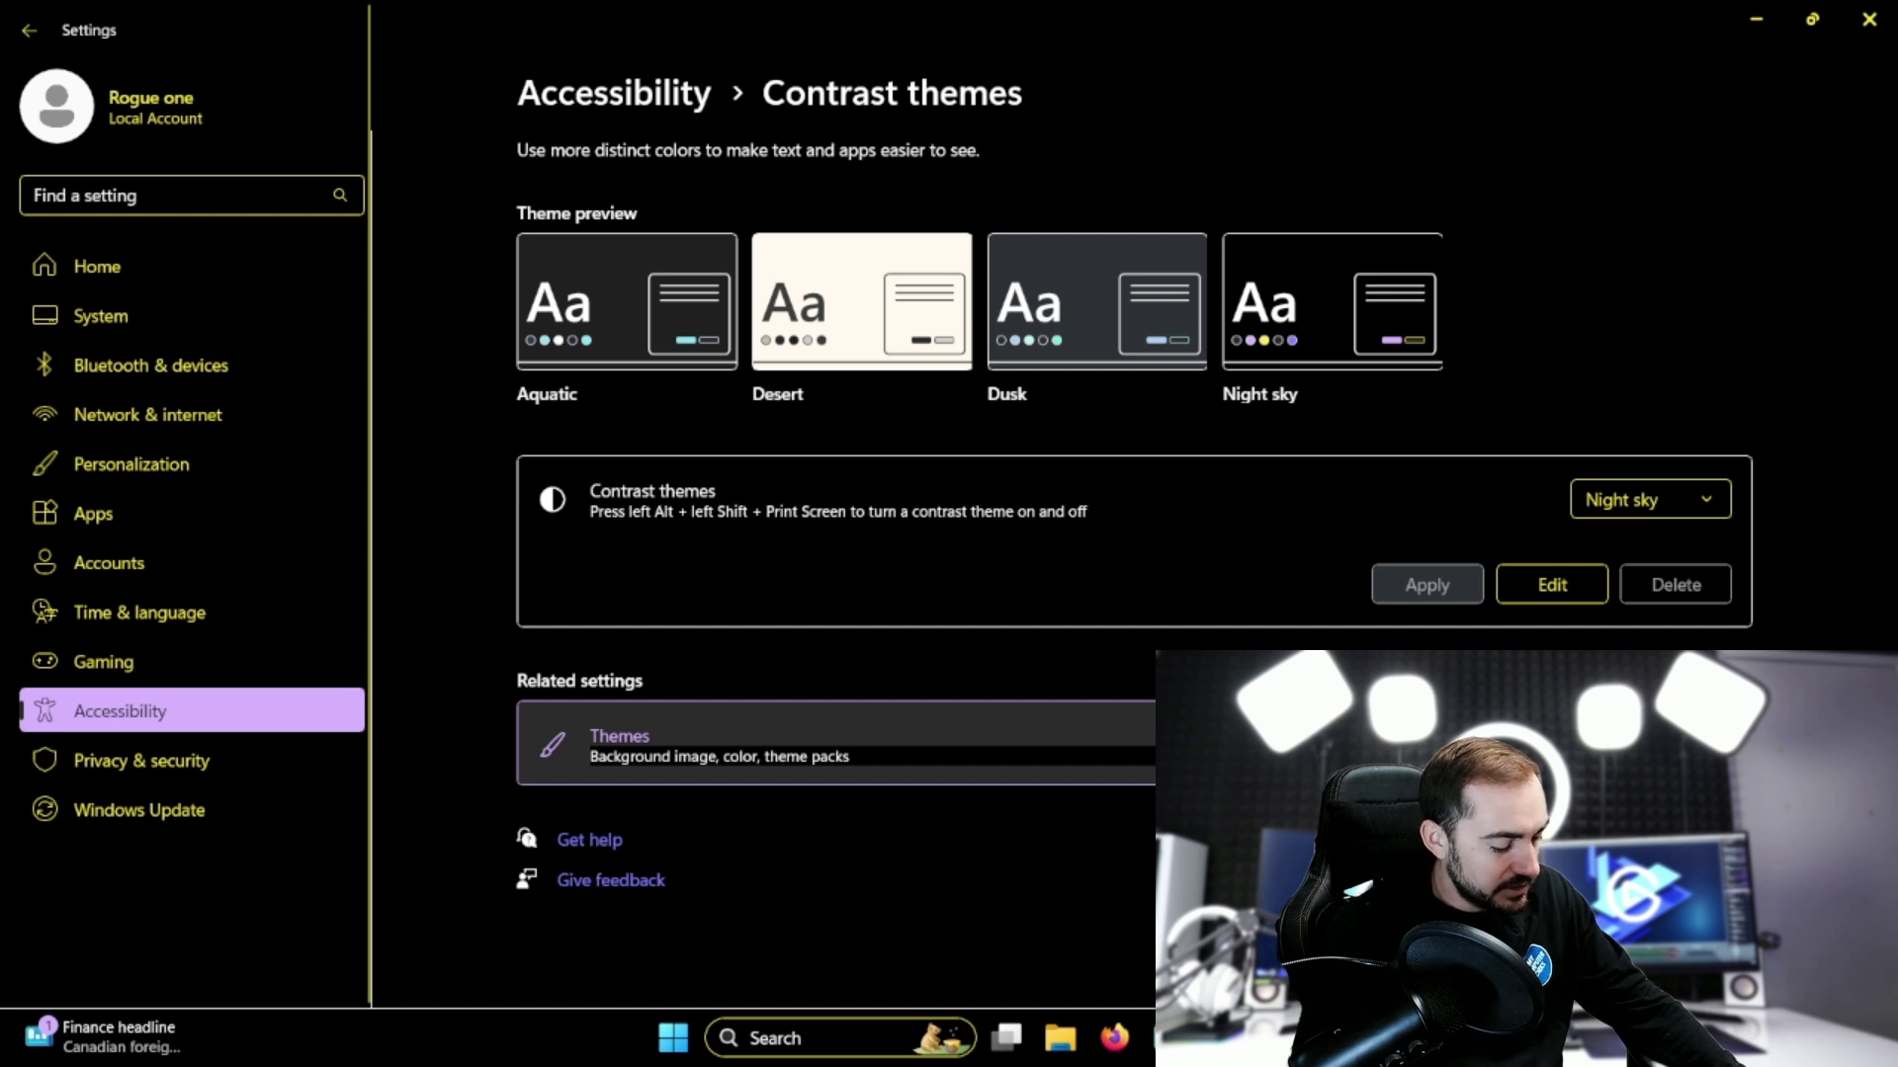
Go from Themes to the Personalization Colors page, noting it is limited under high contrast.
{"action": "left_click", "coordinate": [719, 746]}
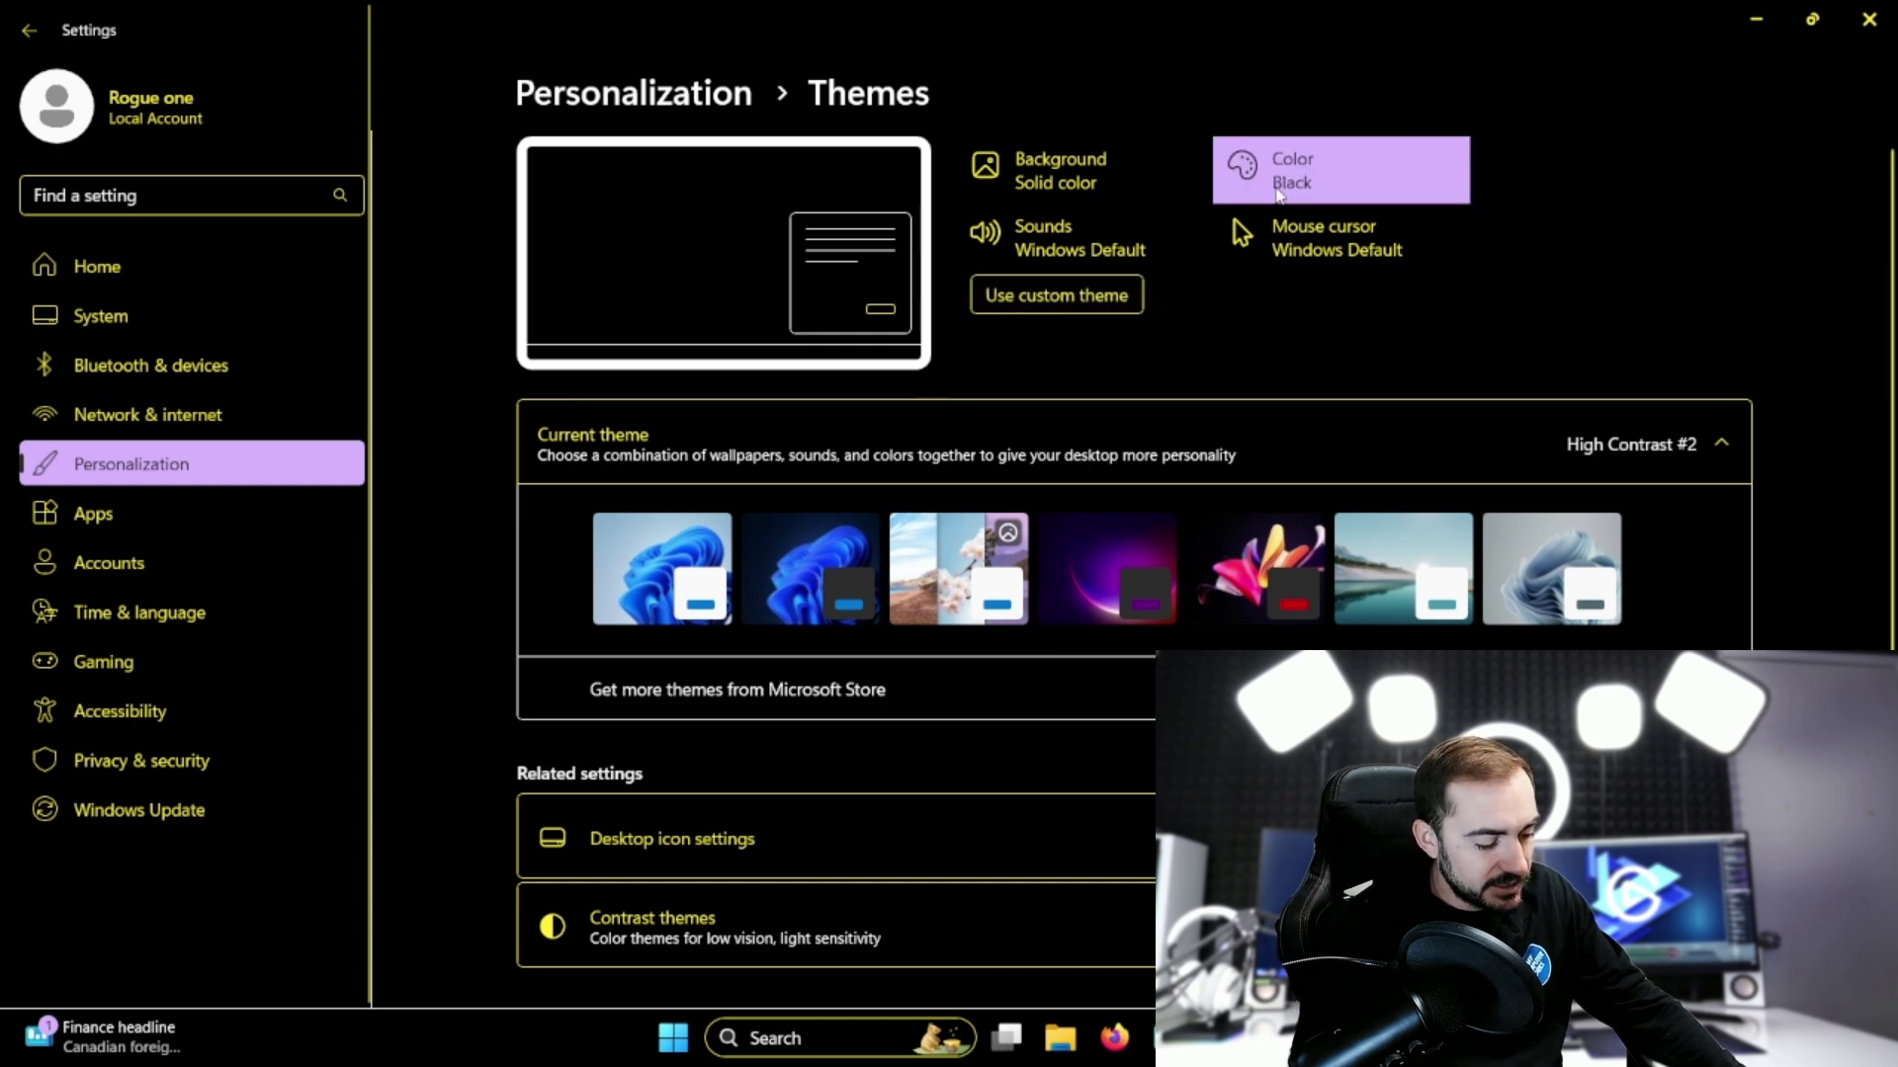
{"action": "left_click", "coordinate": [1277, 192]}
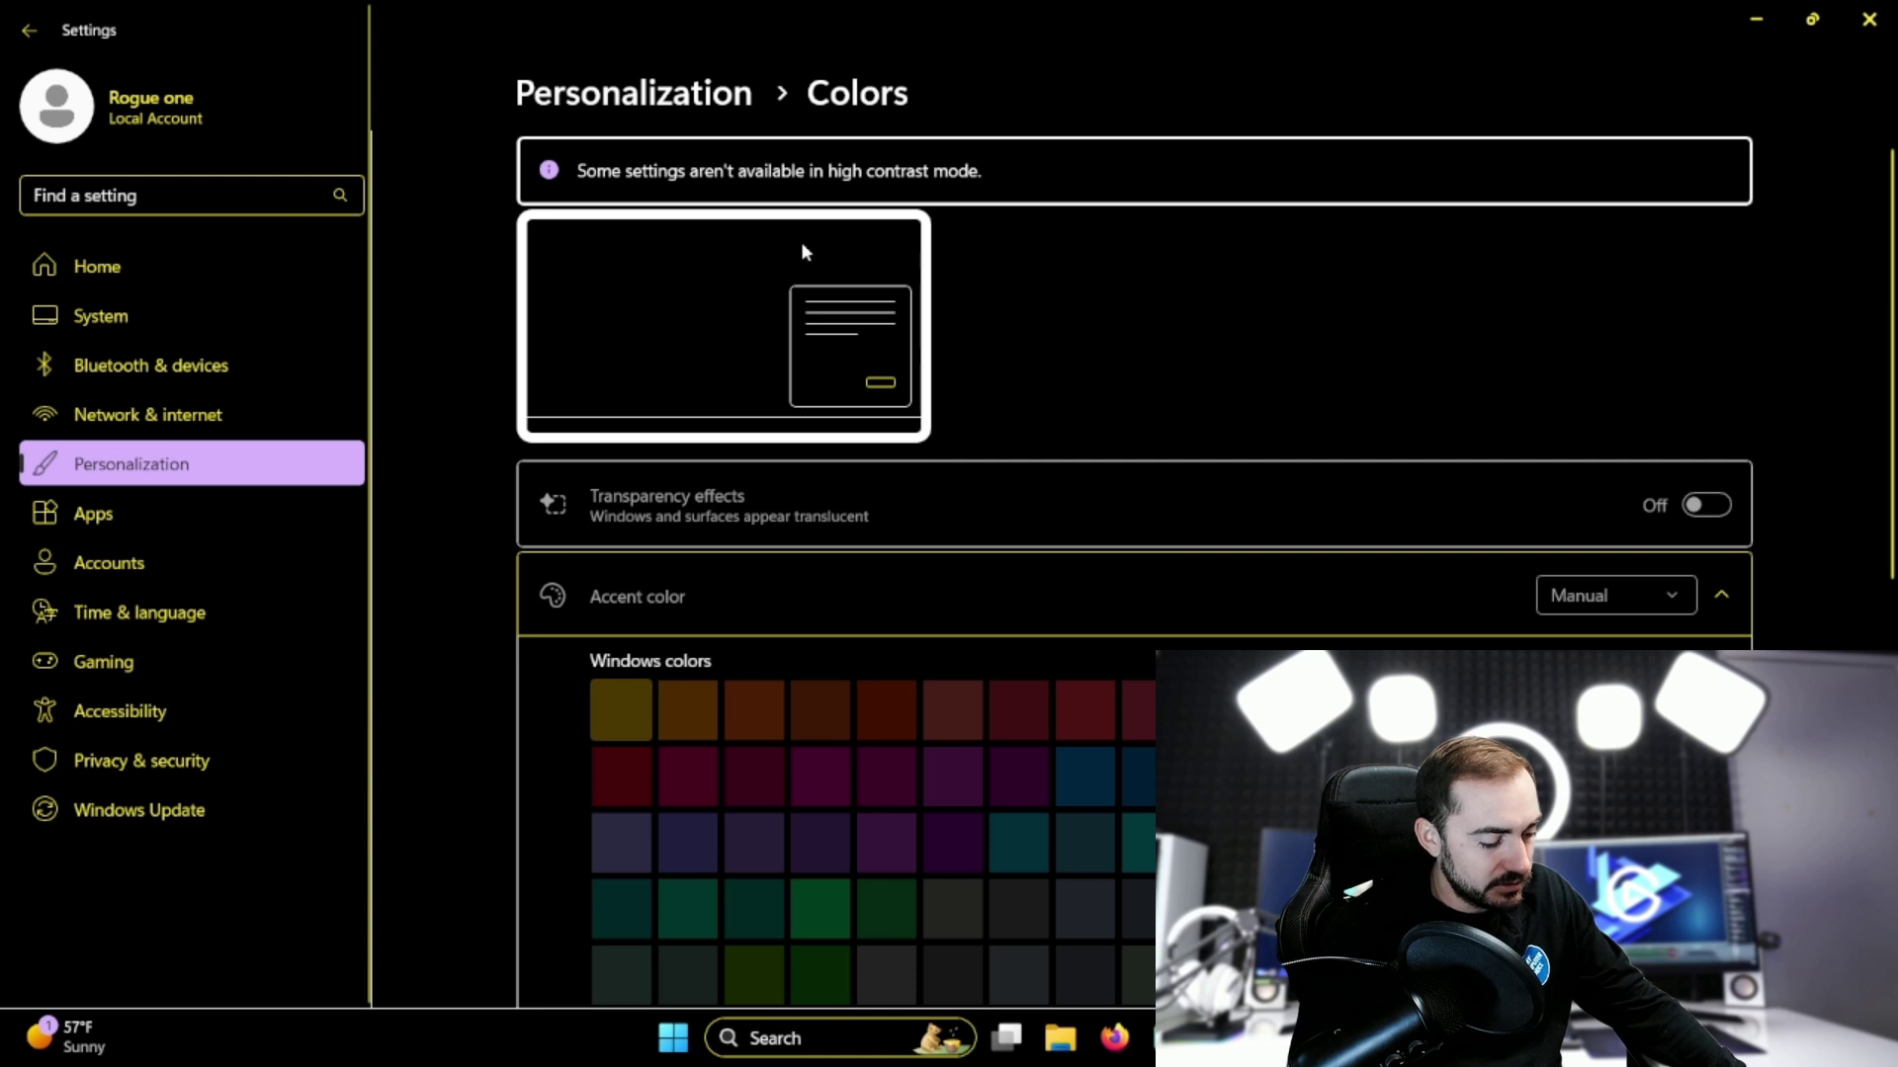
{"action": "left_click", "coordinate": [756, 96]}
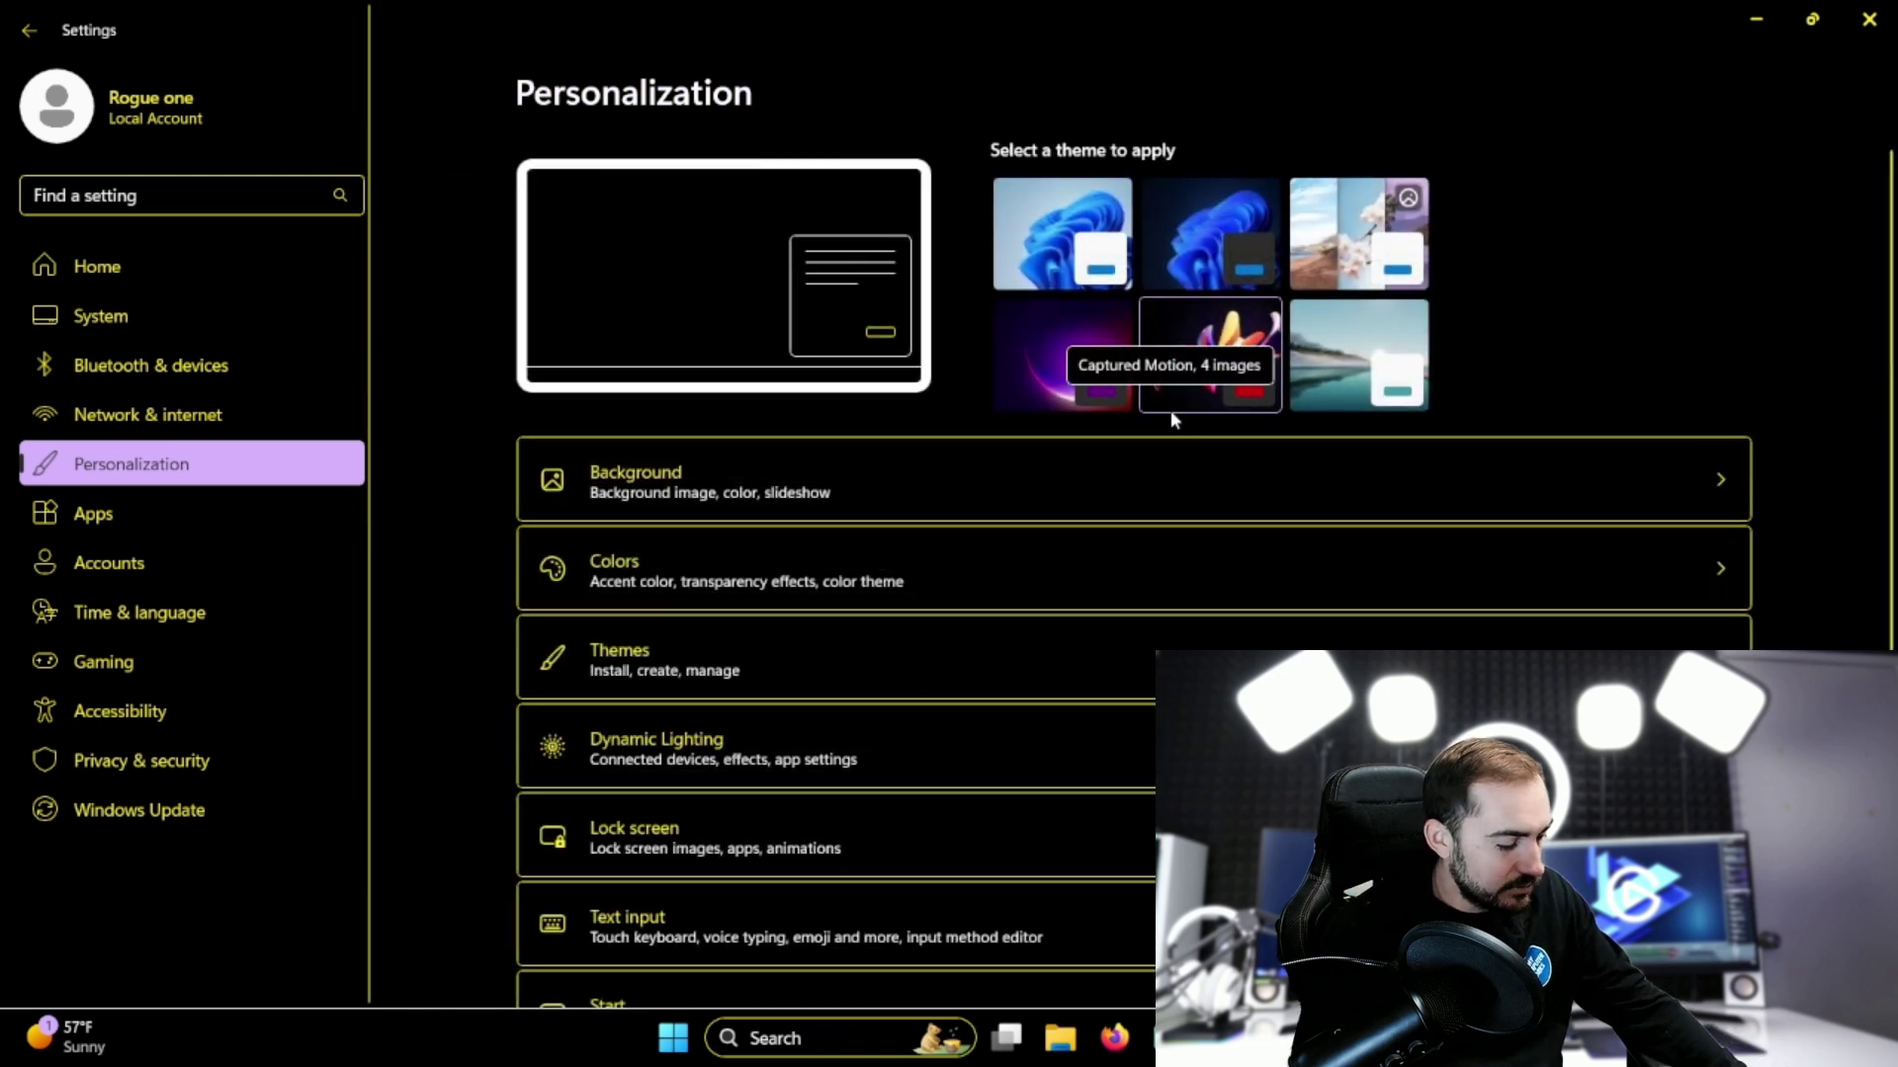
{"action": "left_click", "coordinate": [48, 30]}
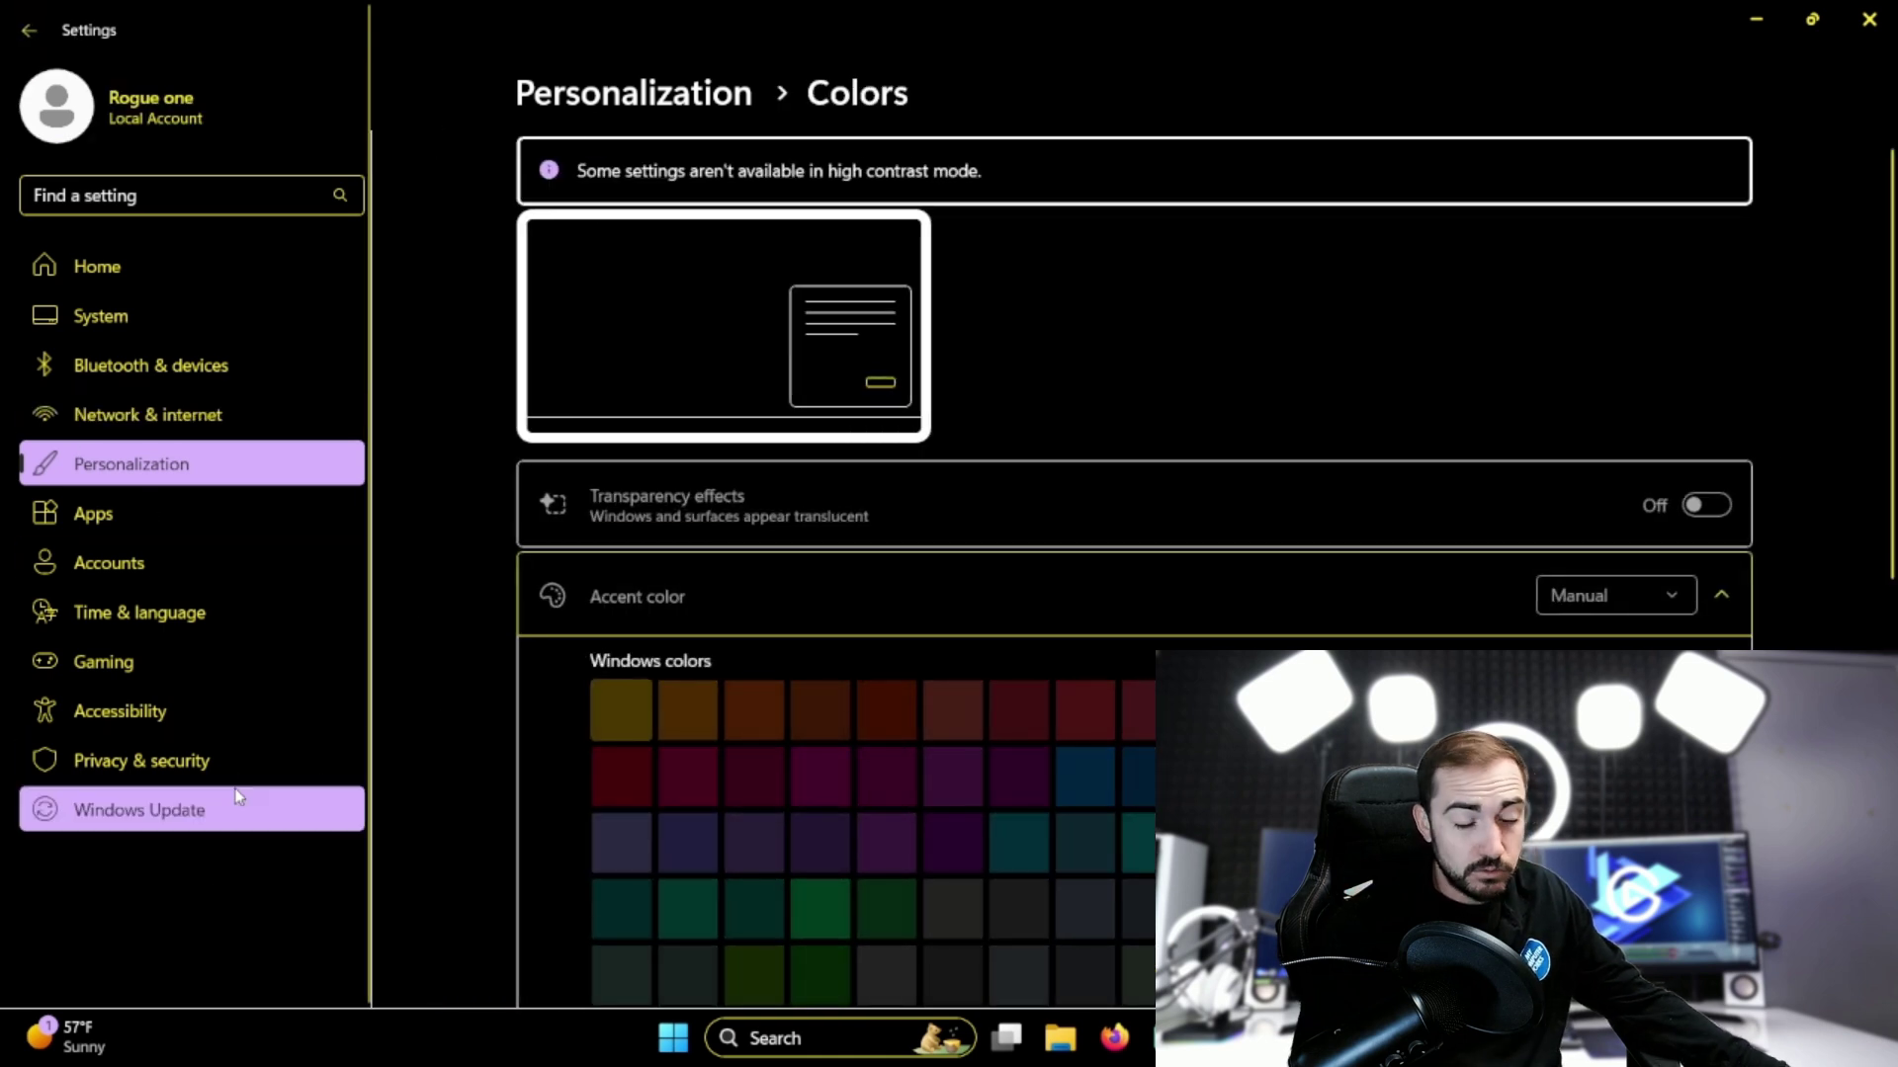
Return to Accessibility > Contrast themes and set the theme to None.
{"action": "left_click", "coordinate": [220, 707]}
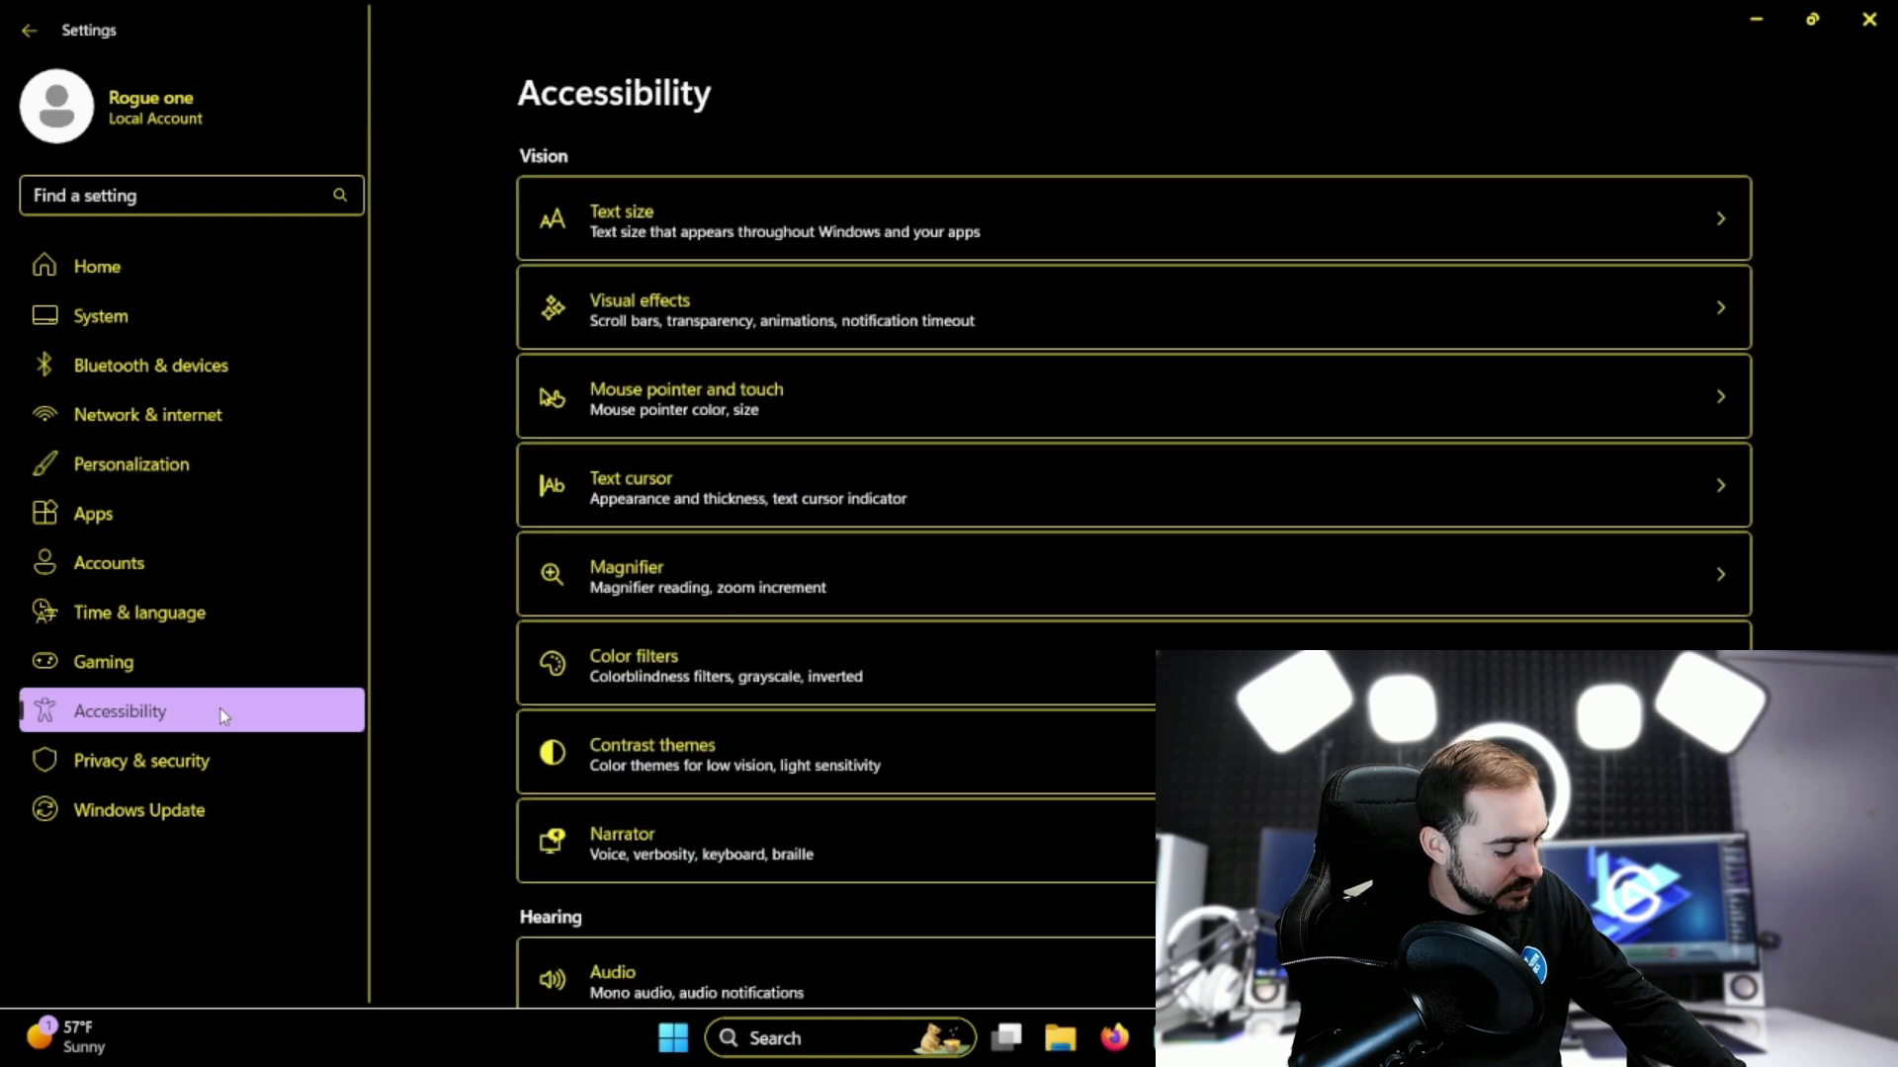
{"action": "left_click", "coordinate": [830, 763]}
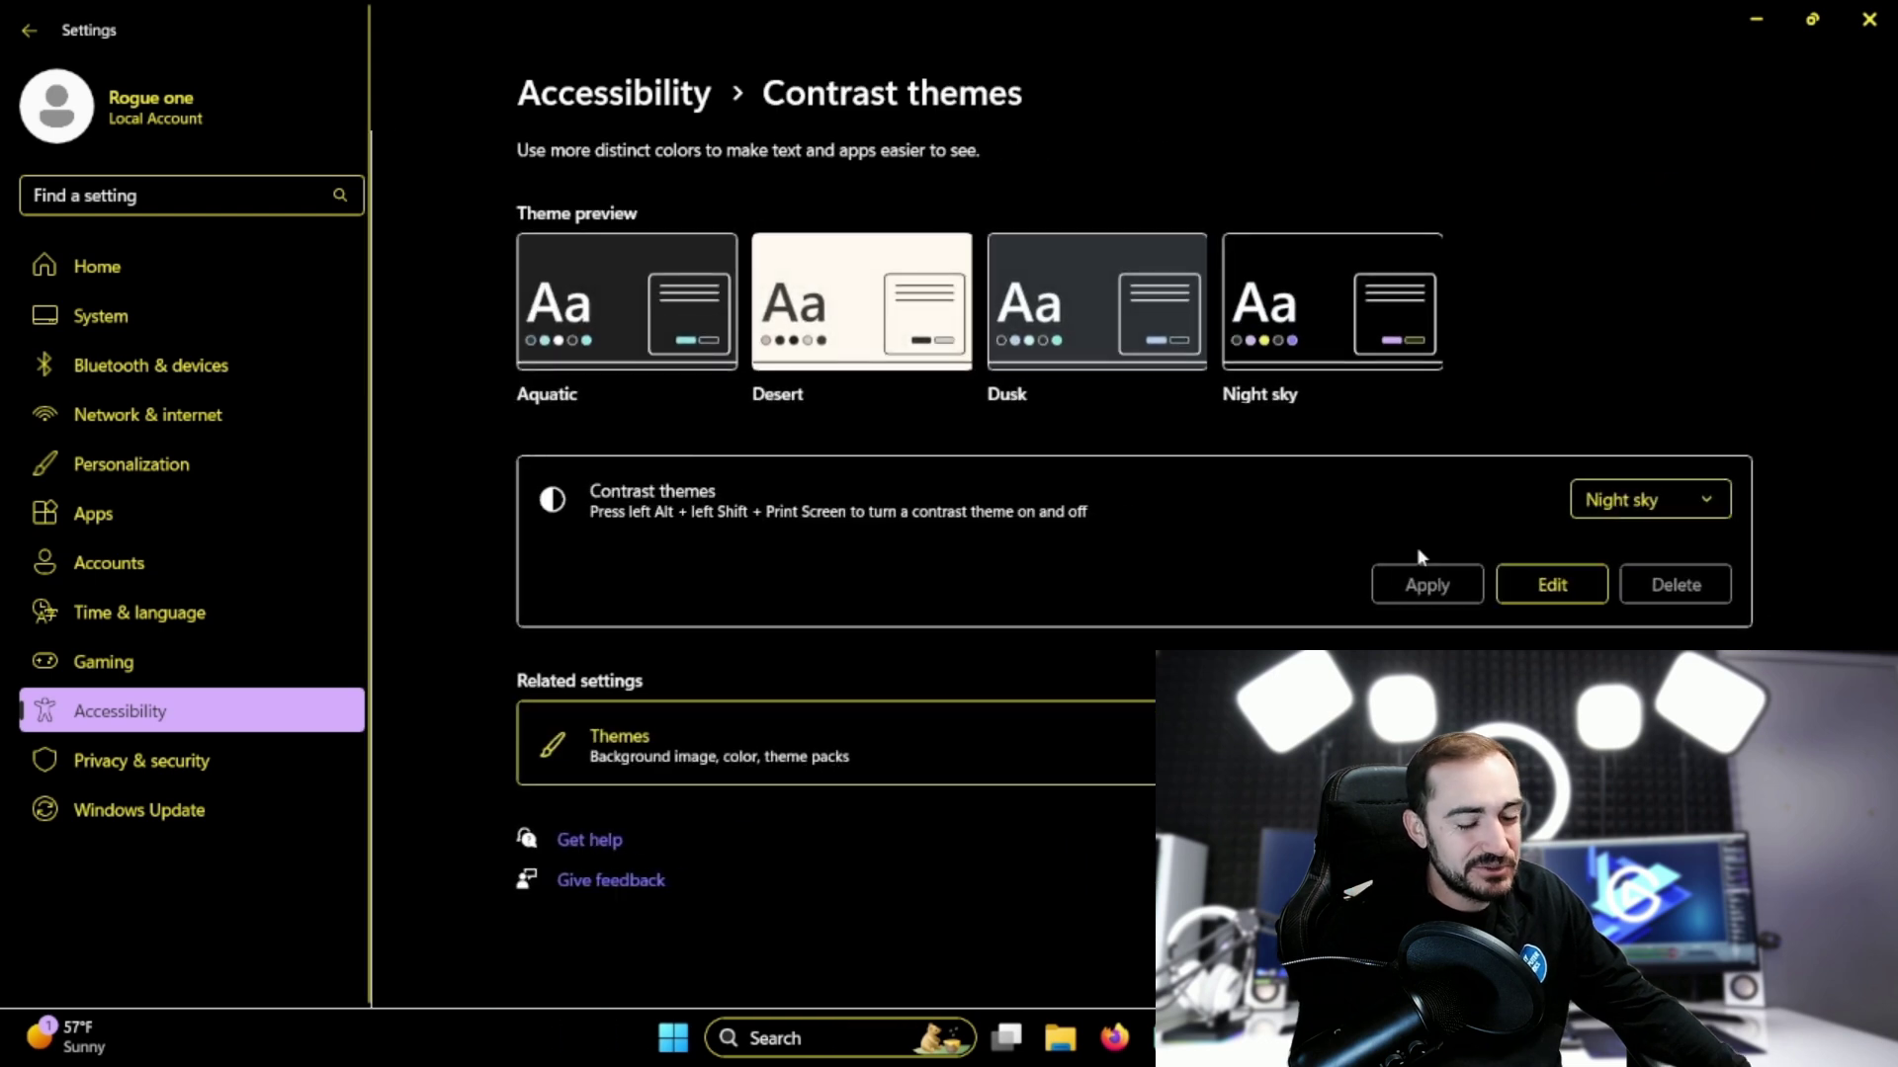
{"action": "left_click", "coordinate": [1664, 497]}
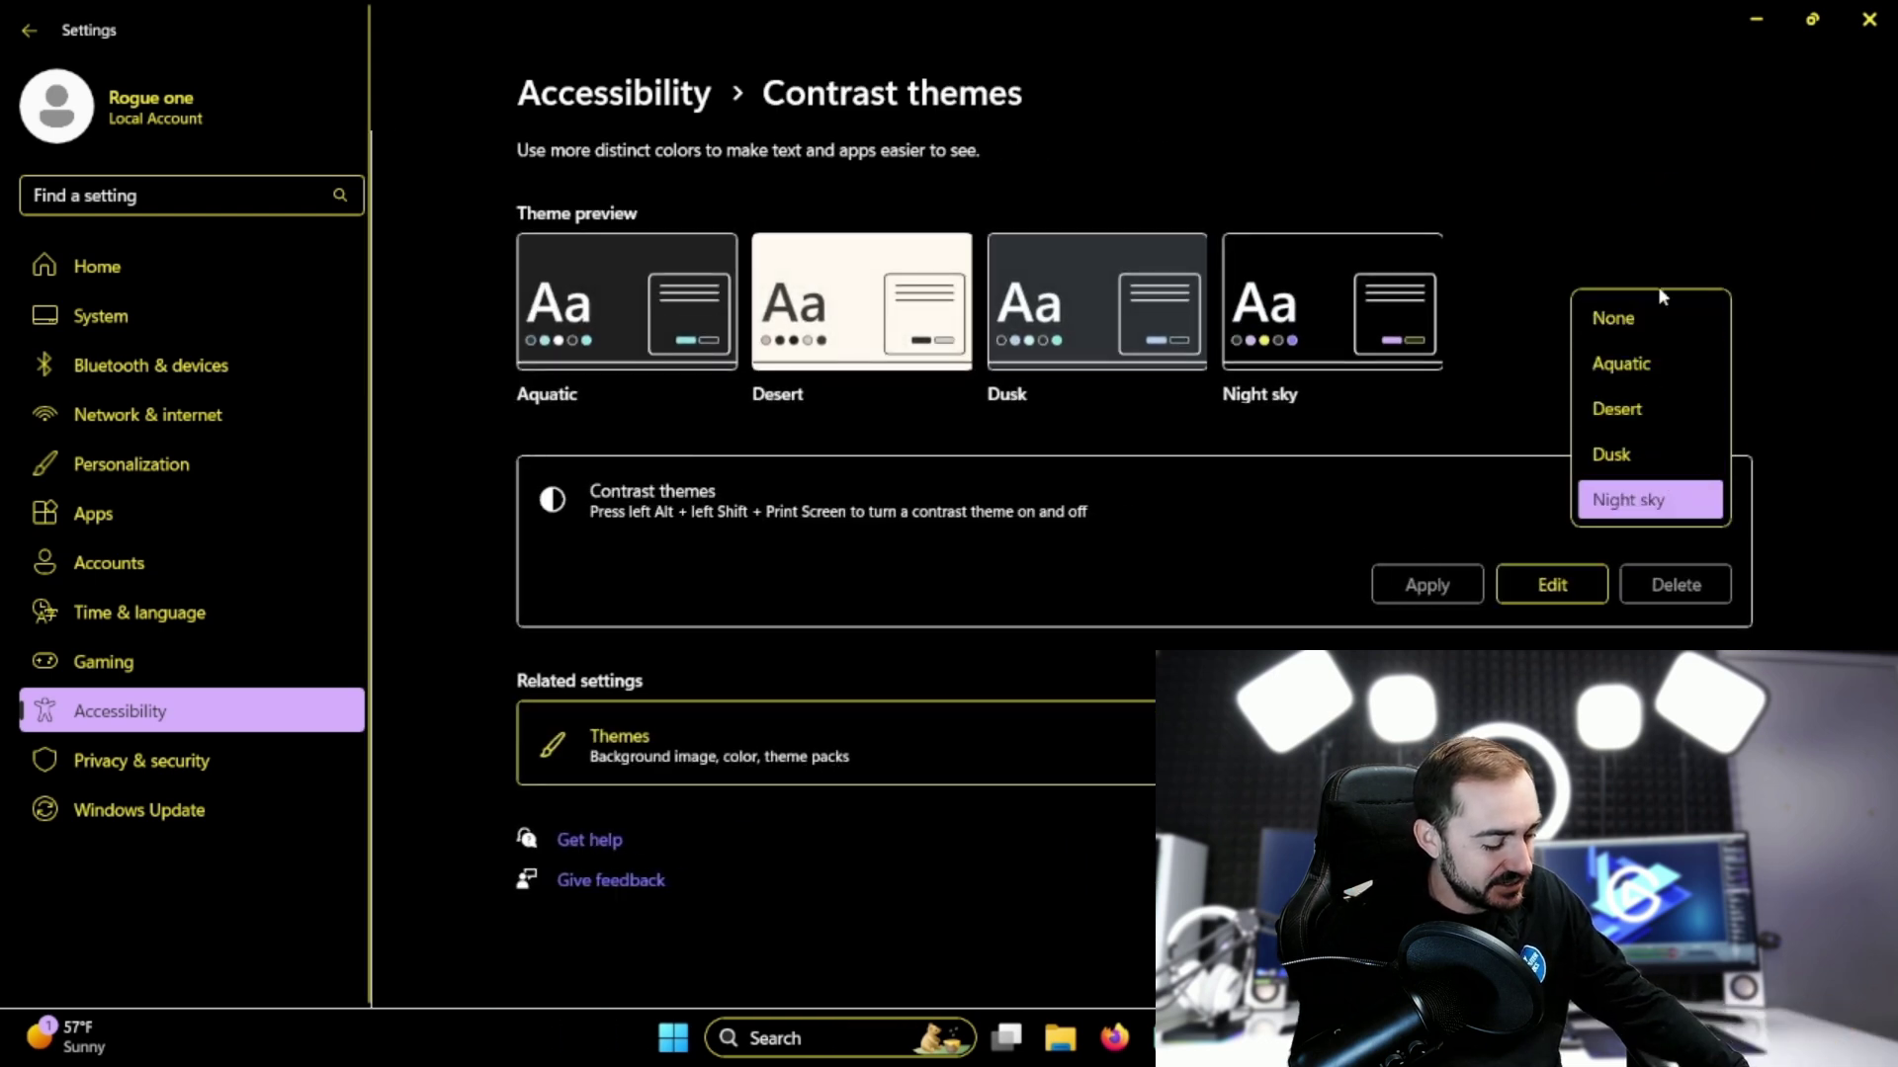
{"action": "left_click", "coordinate": [1666, 326]}
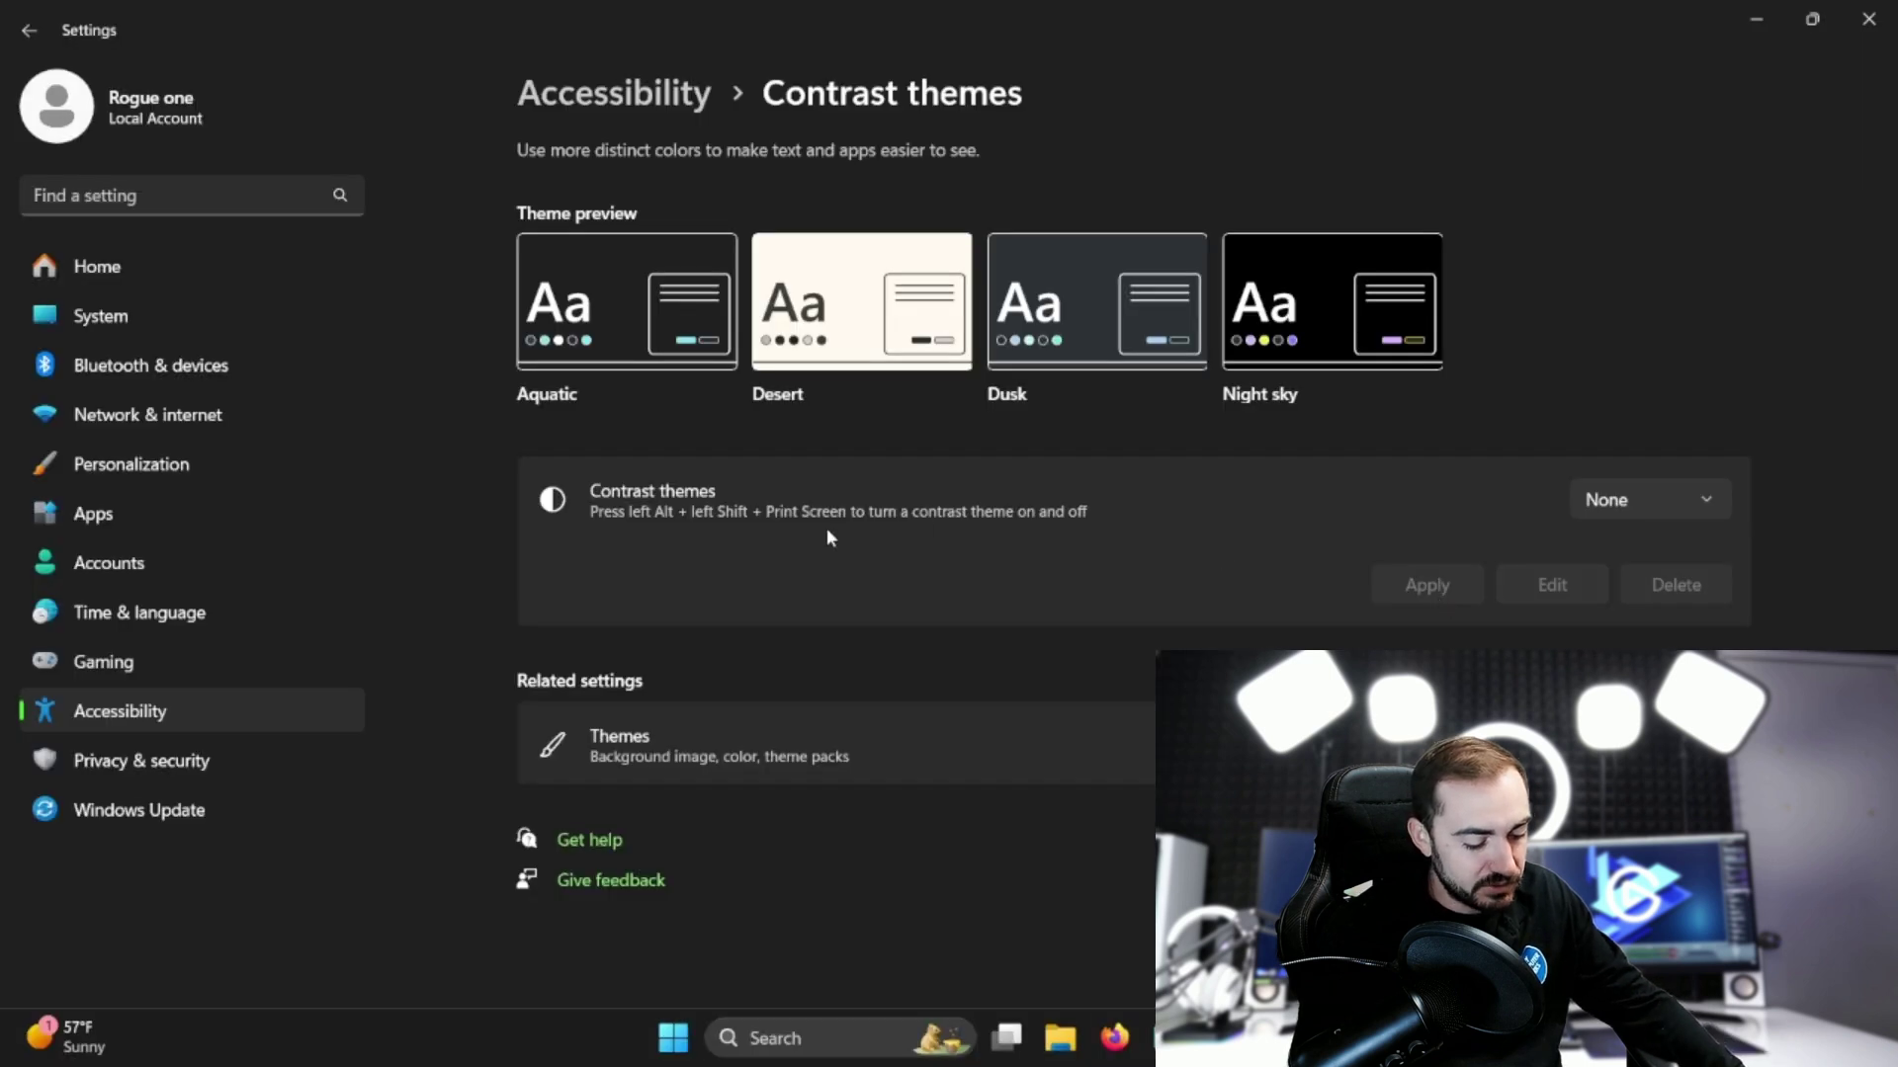
Close the Settings window to reveal the desktop.
{"action": "left_click", "coordinate": [1862, 18]}
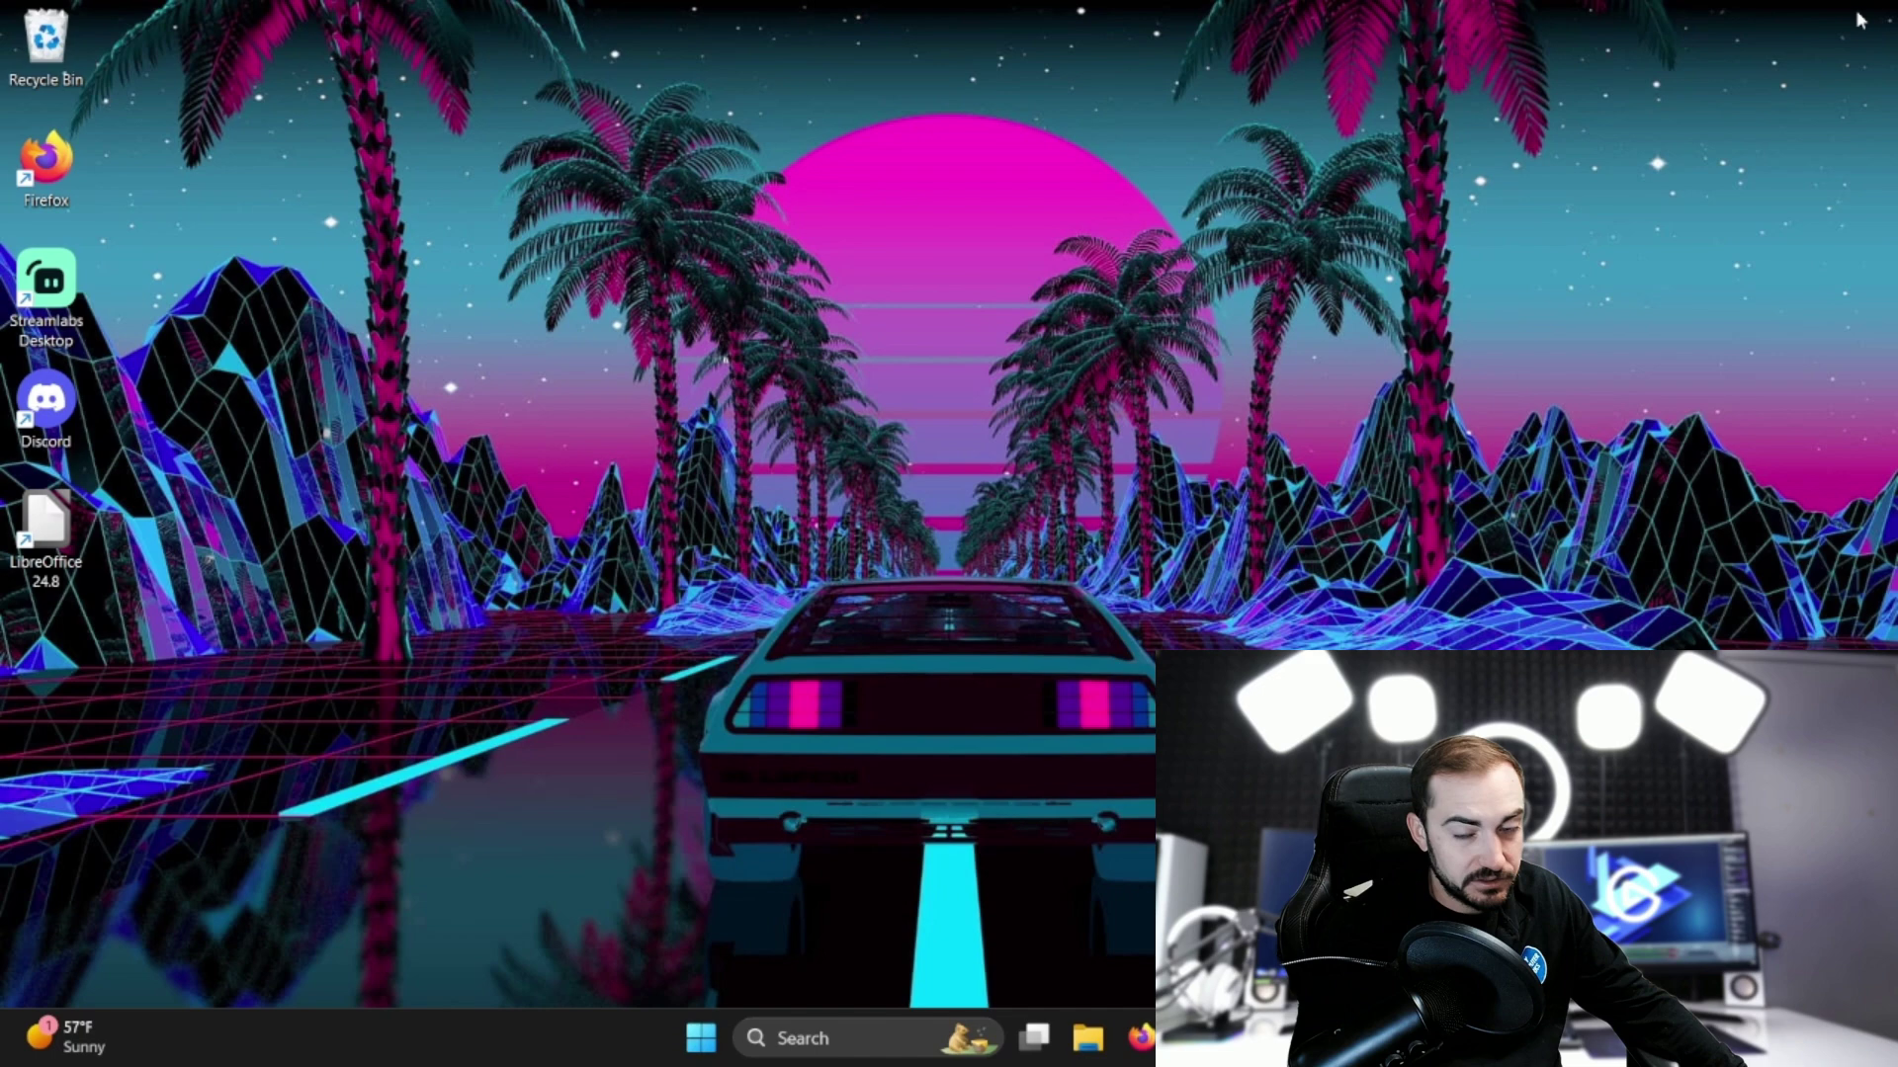